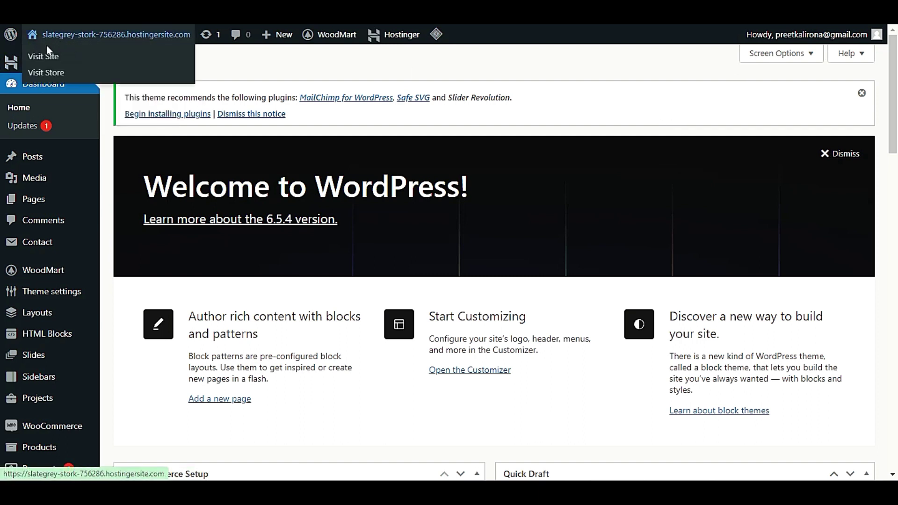
# - Open the live storefront in a new tab and look over the homepage from header to footer
pyautogui.rightClick(54, 58)
pyautogui.click(77, 73)
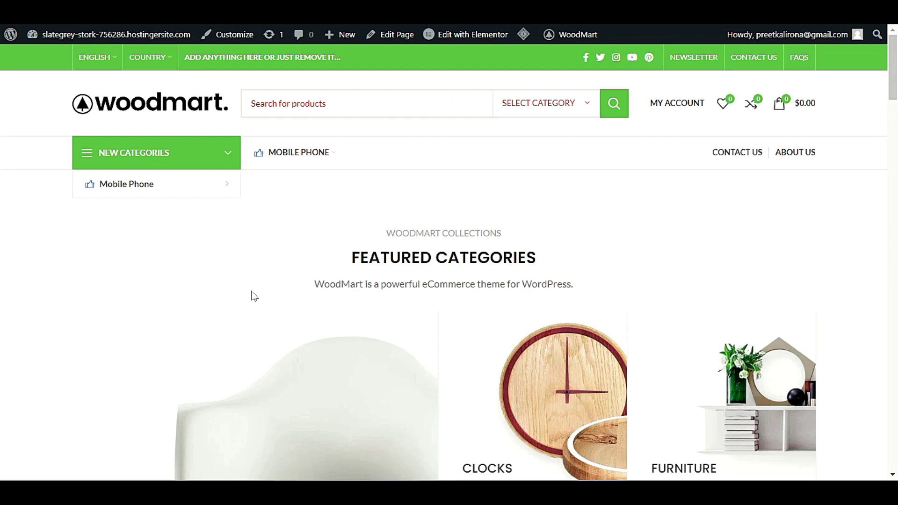
pyautogui.scroll(-20, 276, 300)
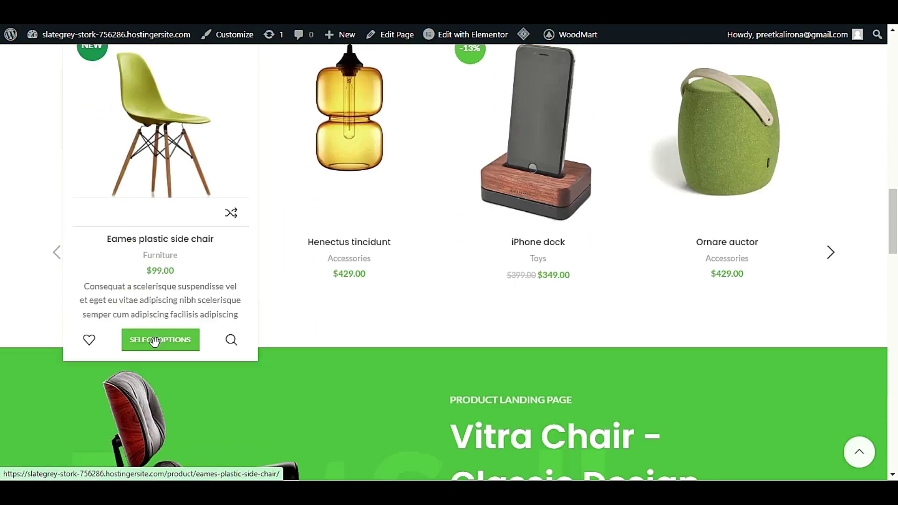
pyautogui.scroll(-20, 156, 346)
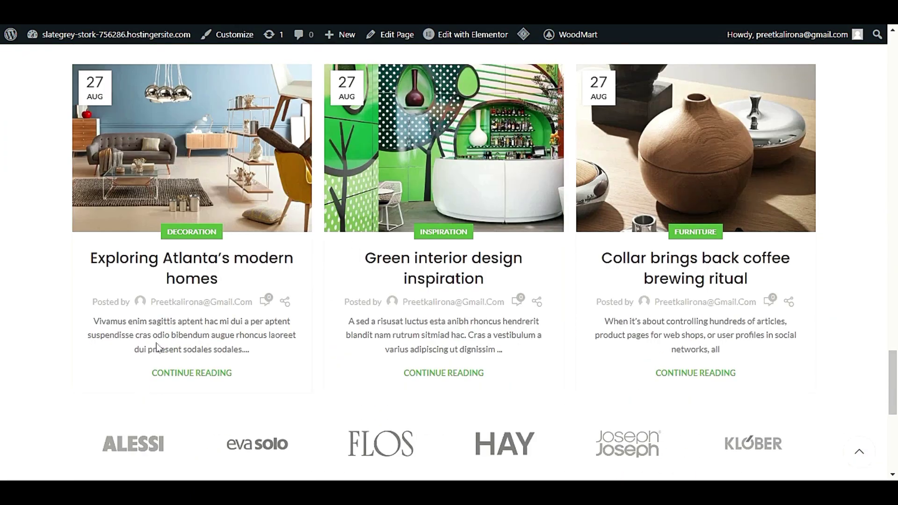
pyautogui.scroll(-1, 156, 347)
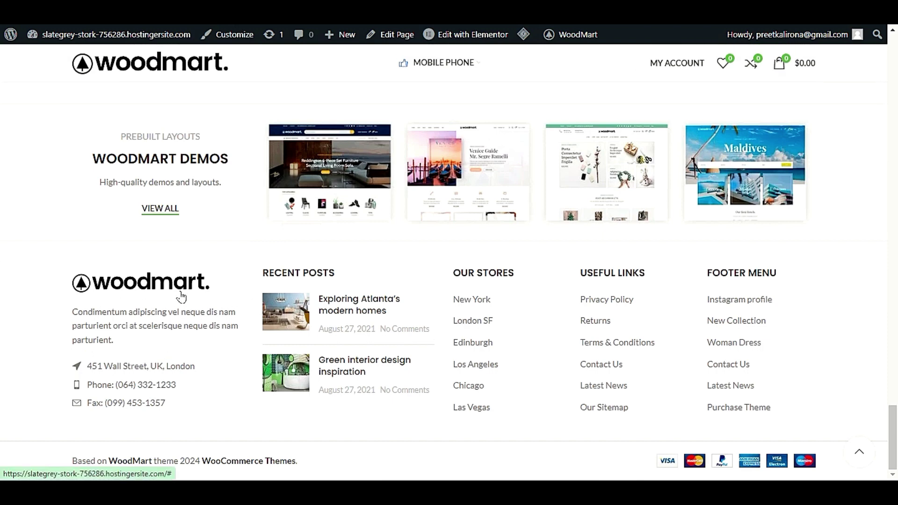
pyautogui.scroll(20, 180, 296)
pyautogui.scroll(15, 178, 291)
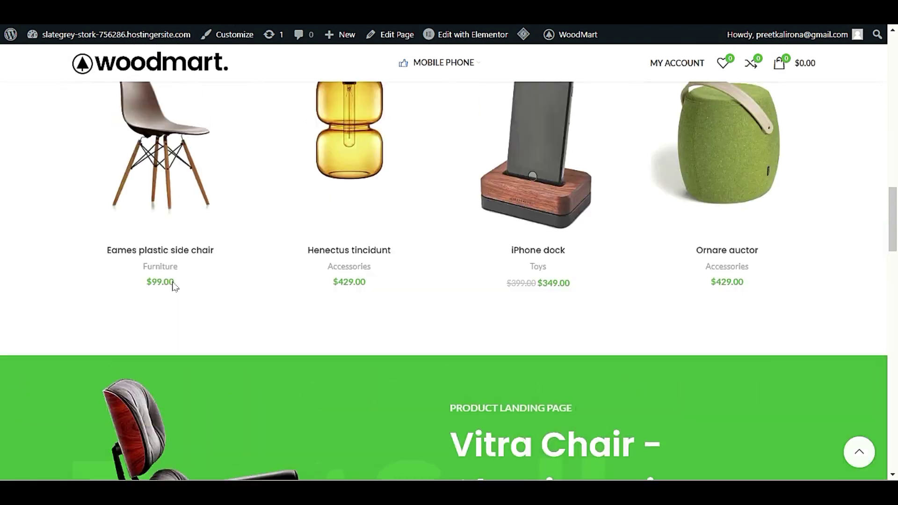
pyautogui.scroll(8, 171, 276)
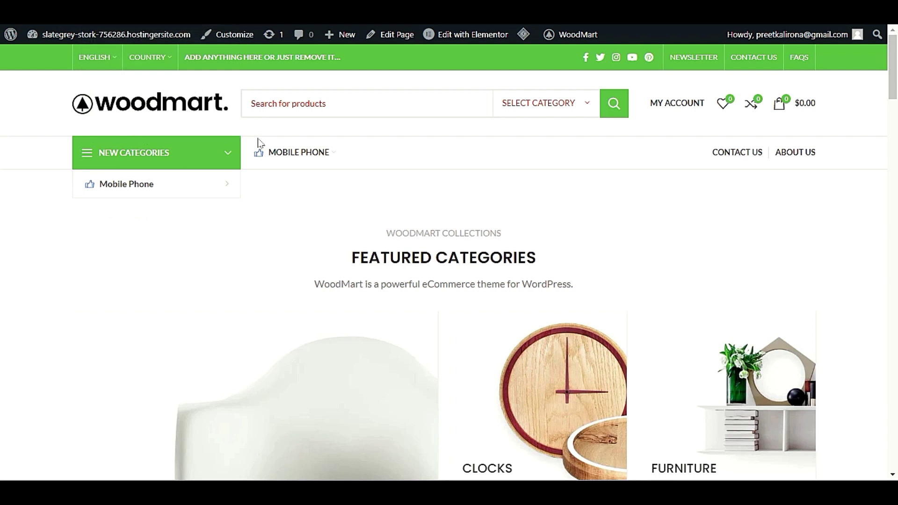
# - Return to the WordPress dashboard and open the WoodMart Header builder
pyautogui.hotkey('ctrl', 'Tab')
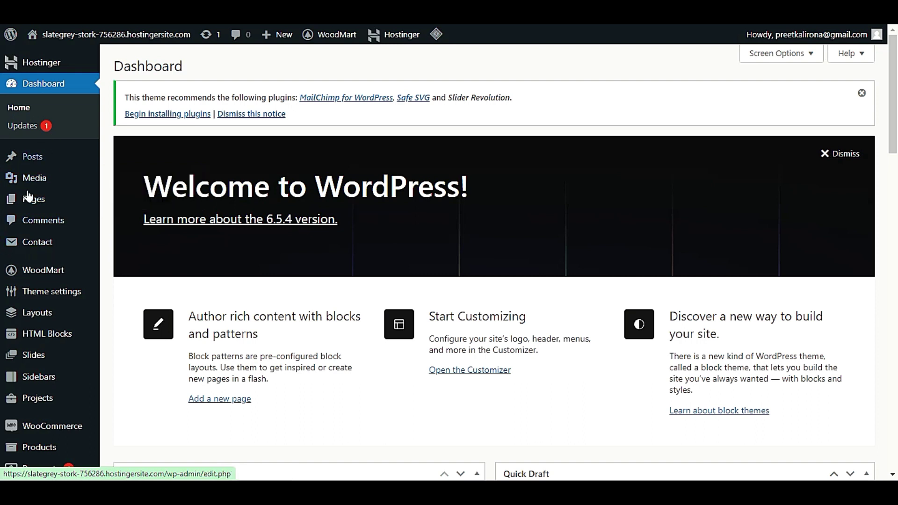
pyautogui.moveTo(52, 270)
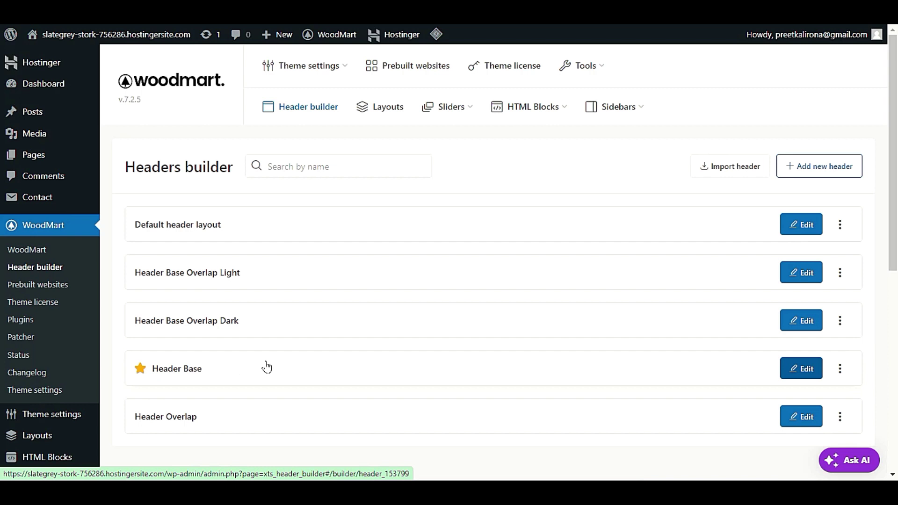
# - Open the storefront in another tab and locate the Header builder entry among its WoodMart admin options
pyautogui.moveTo(68, 37)
pyautogui.rightClick(70, 60)
pyautogui.click(84, 71)
pyautogui.hotkey('ctrl', 'Tab')
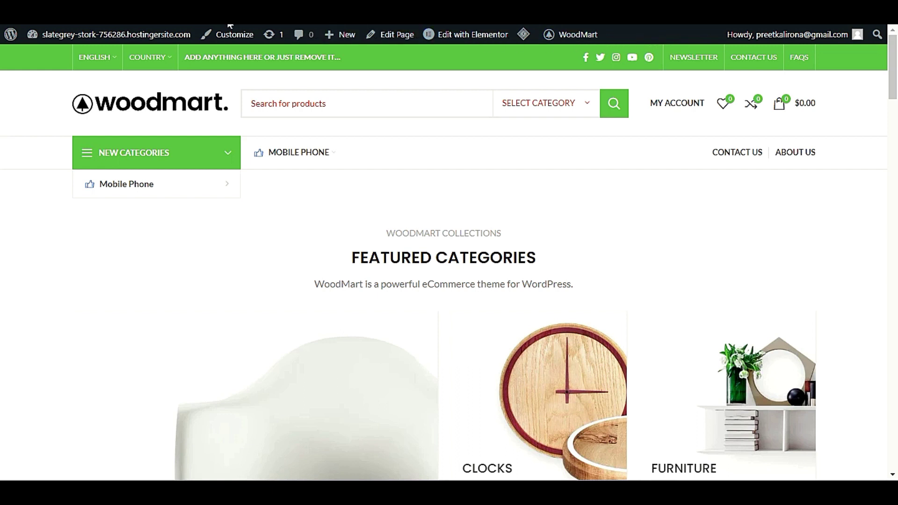
pyautogui.moveTo(579, 41)
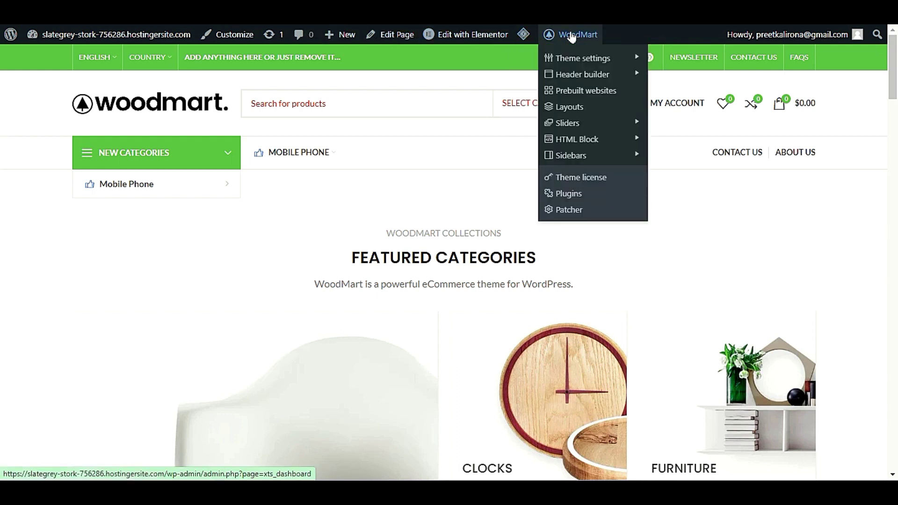
pyautogui.moveTo(585, 77)
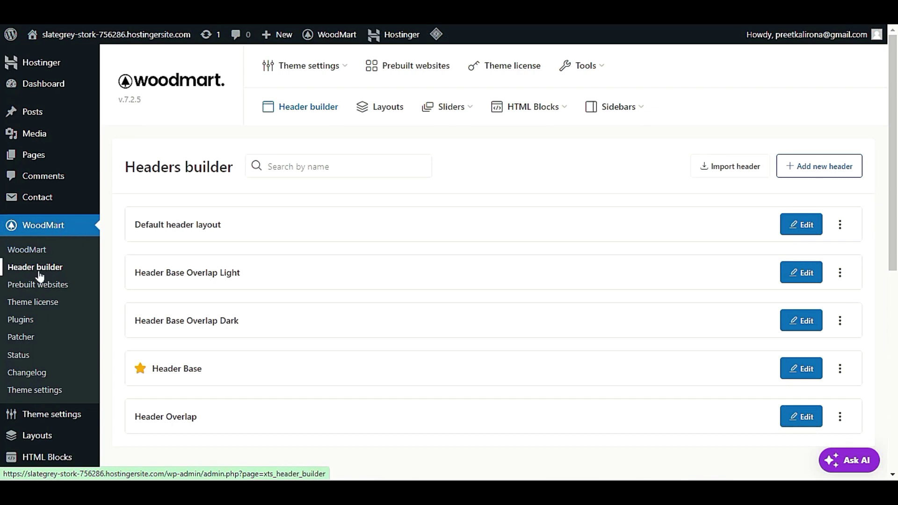
# - Open the default header, Header Base, for editing in the Header builder
pyautogui.scroll(-1, 283, 304)
pyautogui.scroll(-2, 283, 303)
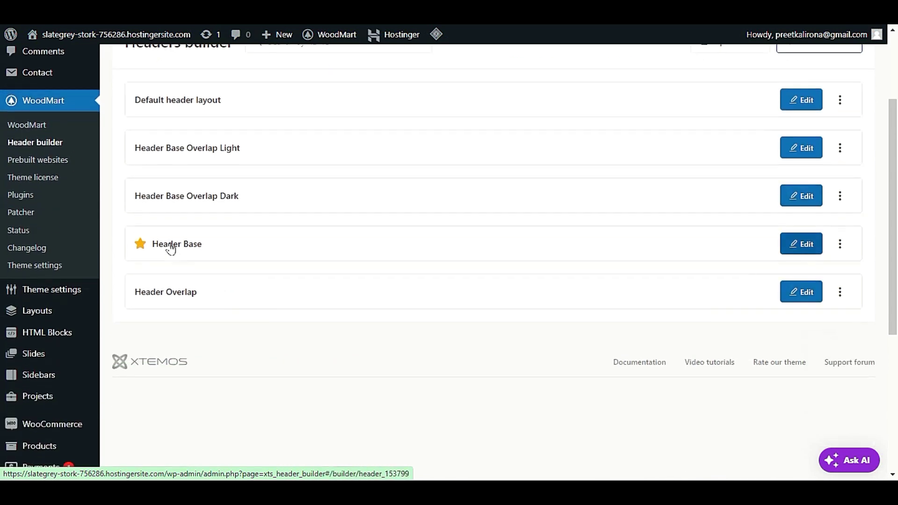
pyautogui.click(807, 248)
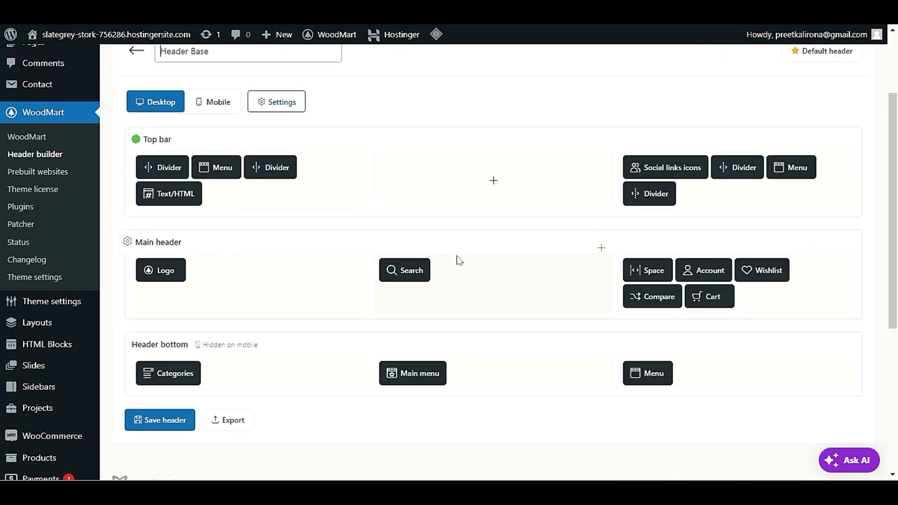
pyautogui.scroll(1, 459, 260)
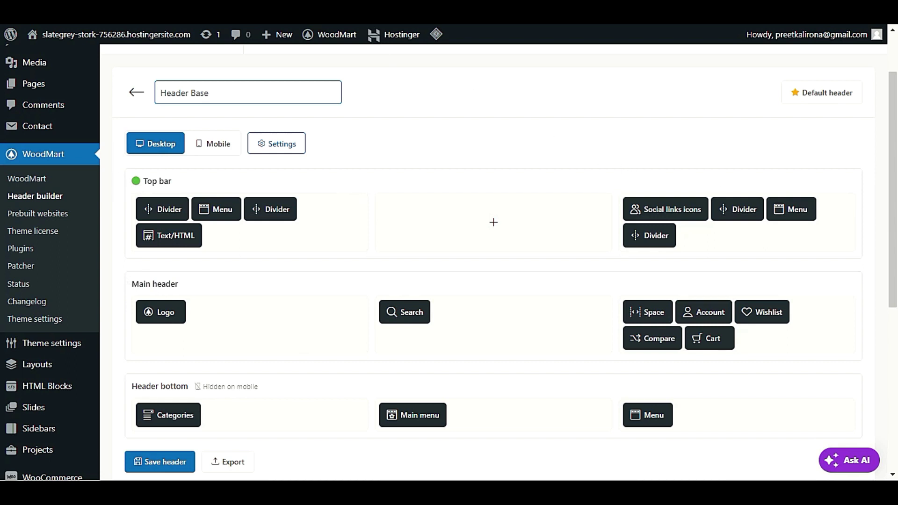
pyautogui.click(116, 35)
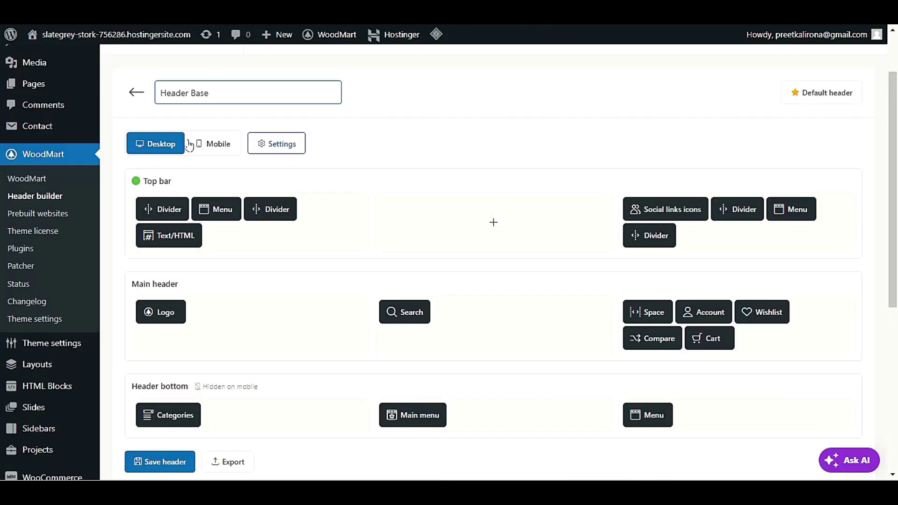
pyautogui.scroll(-2, 189, 145)
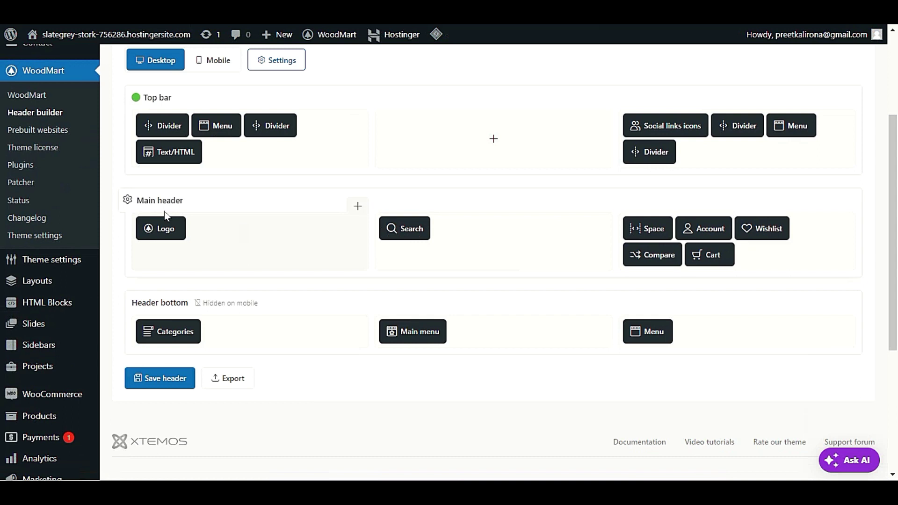
# - Edit the main header's Logo element and set its logo image to brand-witra.png with a width of 250 px
pyautogui.moveTo(160, 232)
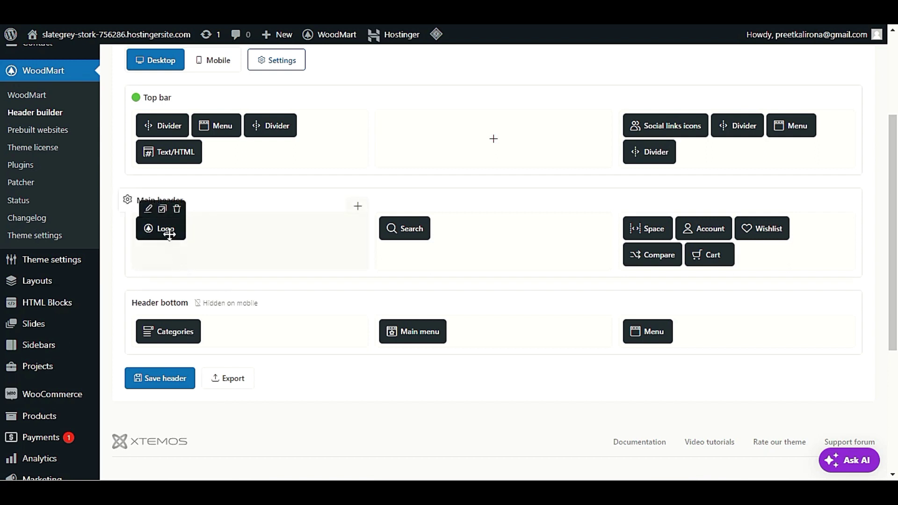
pyautogui.click(148, 209)
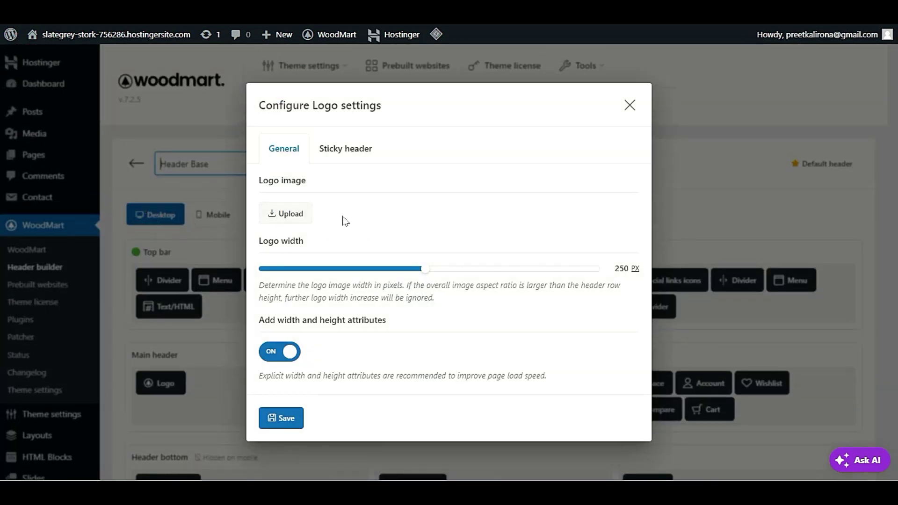
pyautogui.click(293, 213)
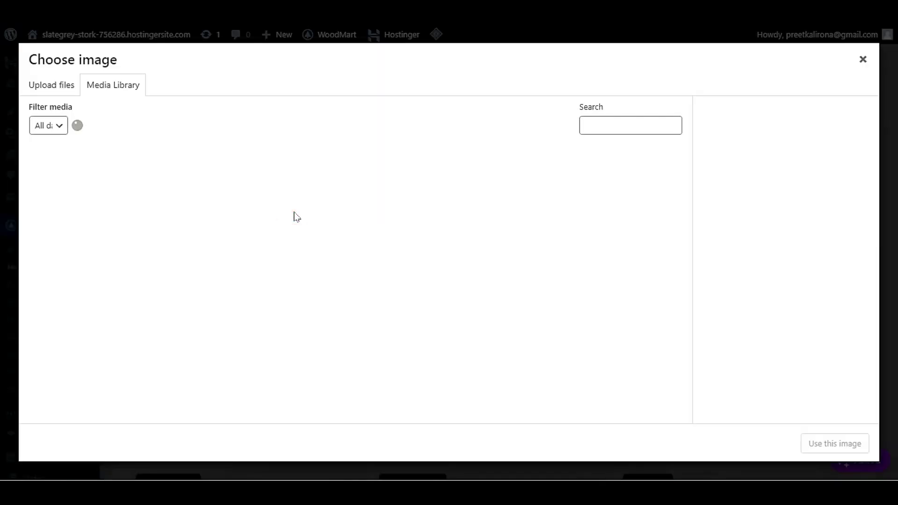
pyautogui.click(267, 287)
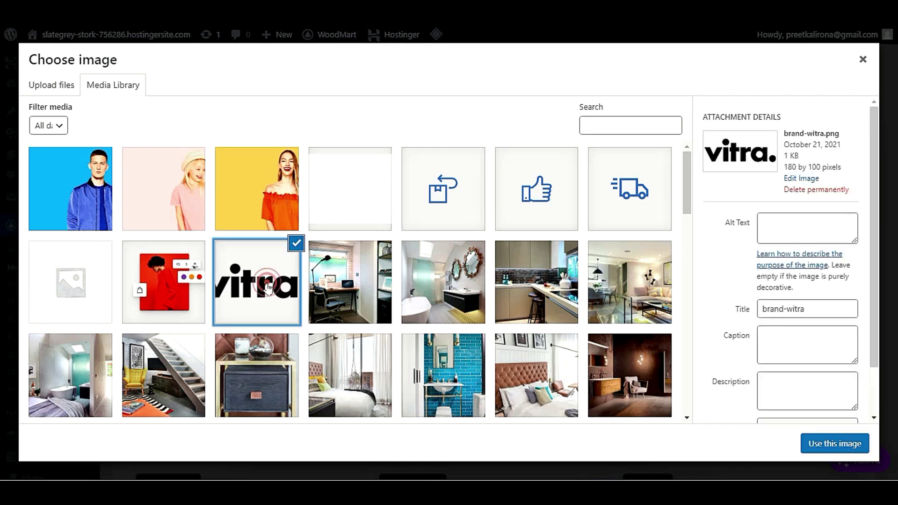
pyautogui.click(830, 444)
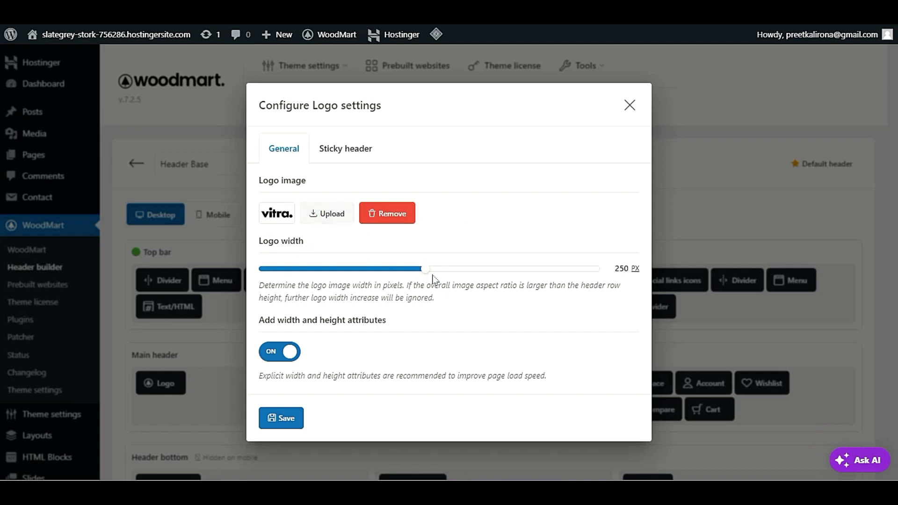
pyautogui.moveTo(426, 275)
pyautogui.moveTo(426, 270)
pyautogui.mouseDown()
pyautogui.moveTo(445, 276)
pyautogui.moveTo(428, 276)
pyautogui.mouseUp()
# - Open the logo's sticky header settings and examine how the sticky header logo behaves on the storefront homepage
pyautogui.click(338, 155)
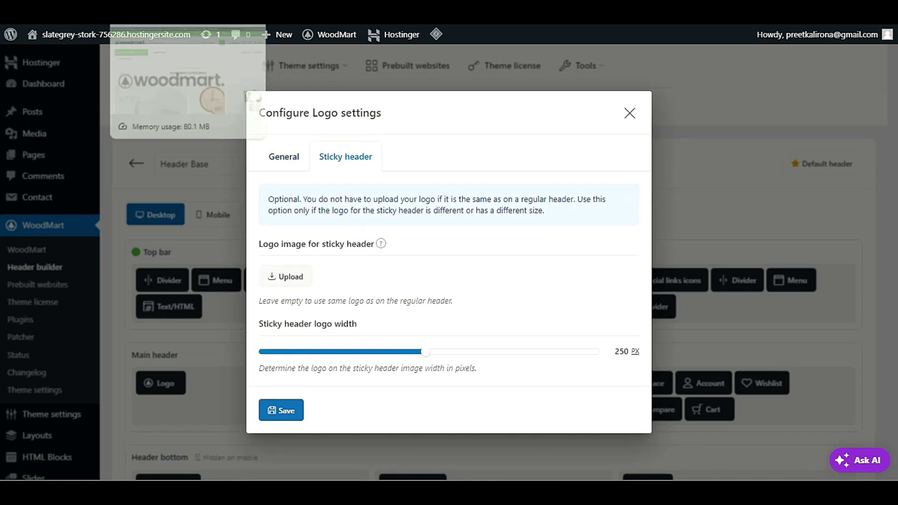
pyautogui.click(159, 11)
pyautogui.scroll(-14, 14, 290)
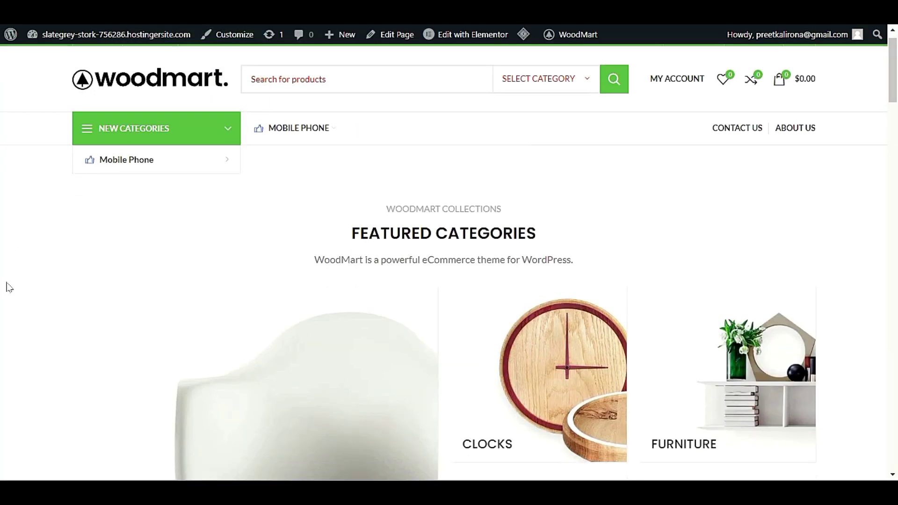
pyautogui.scroll(12, 42, 331)
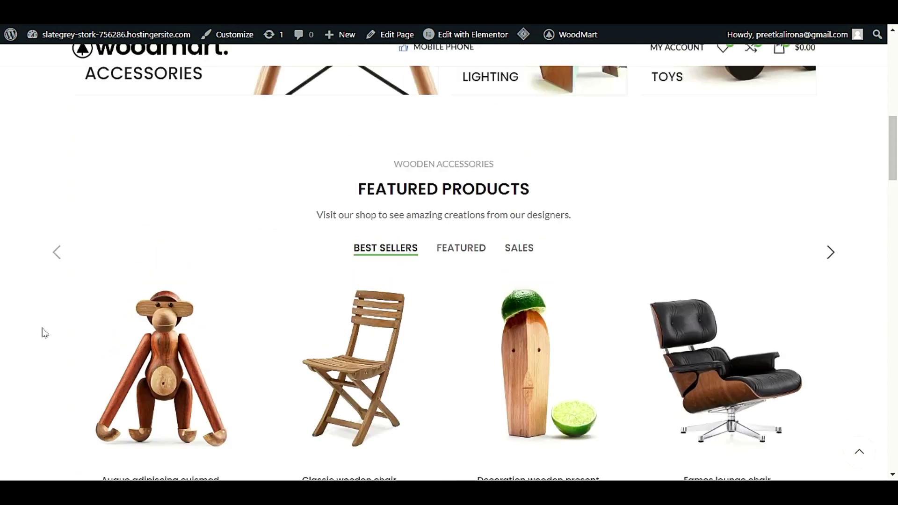
pyautogui.scroll(-6, 49, 344)
pyautogui.scroll(-5, 50, 345)
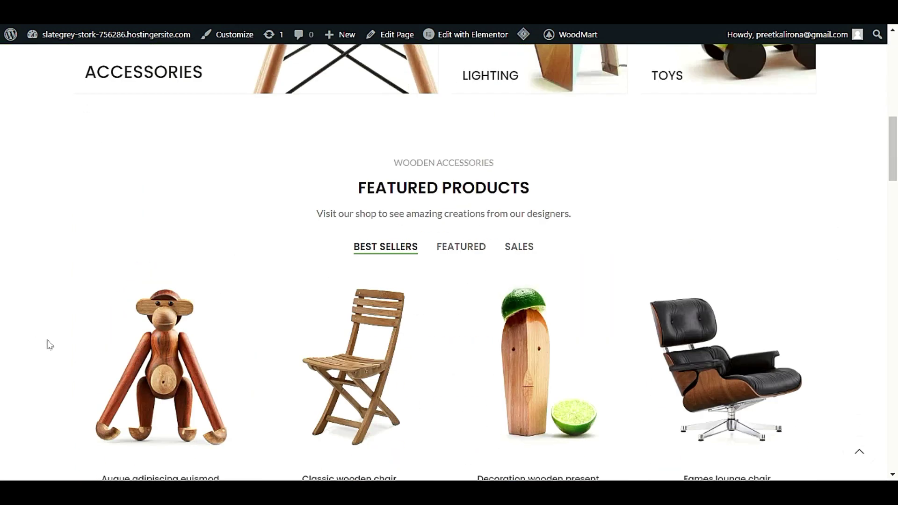
pyautogui.scroll(-4, 52, 345)
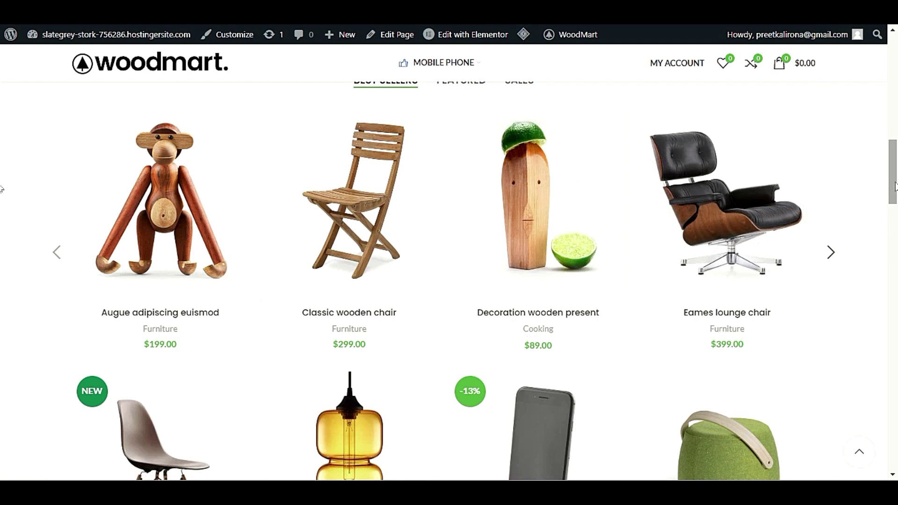
pyautogui.scroll(10, 894, 186)
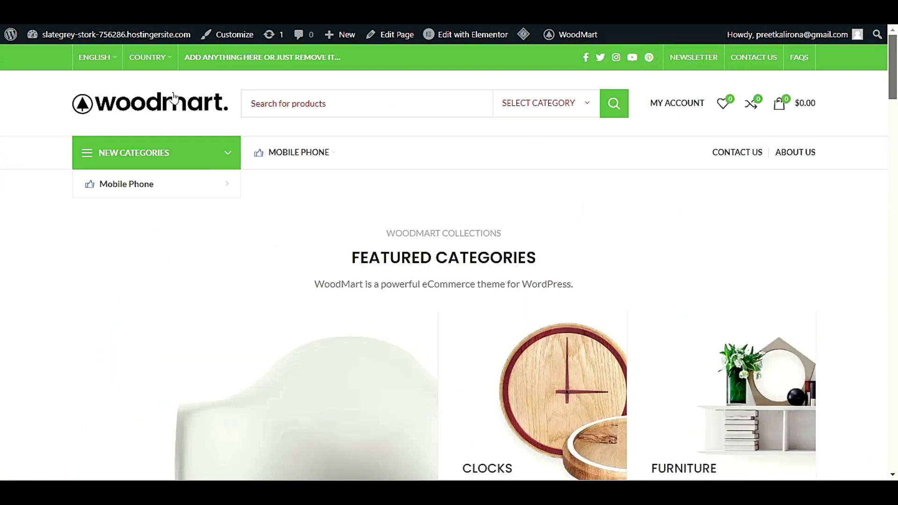
pyautogui.moveTo(891, 88); pyautogui.dragTo(895, 290)
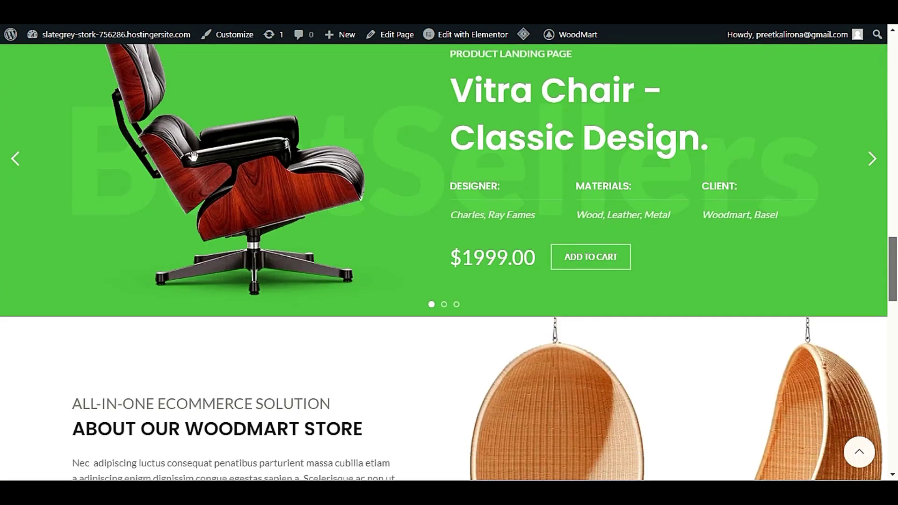
pyautogui.scroll(-2, 27, 228)
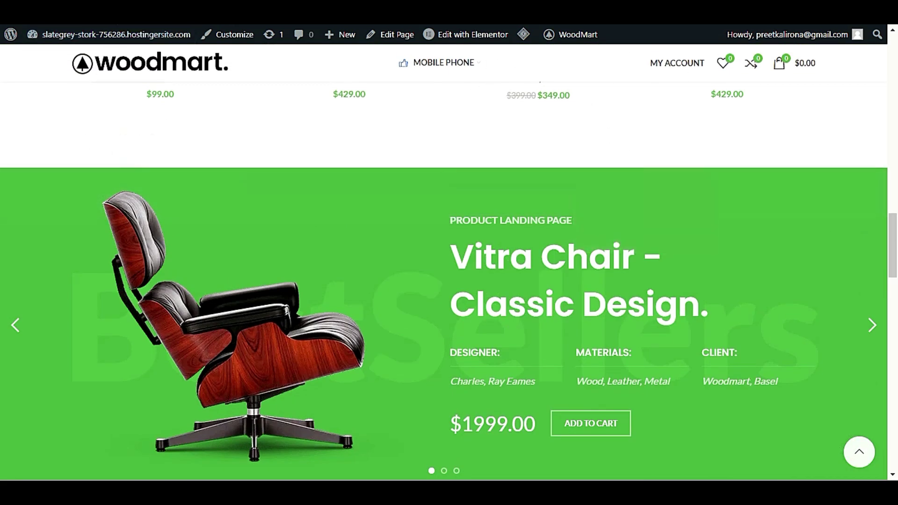
pyautogui.click(120, 25)
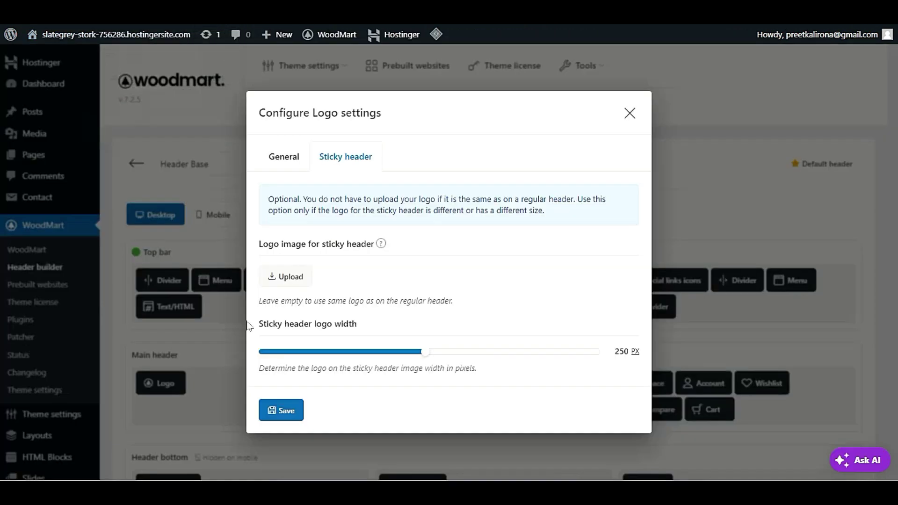
# - Set the sticky header logo image to the vitra picture, then save the logo settings and the header
pyautogui.click(295, 281)
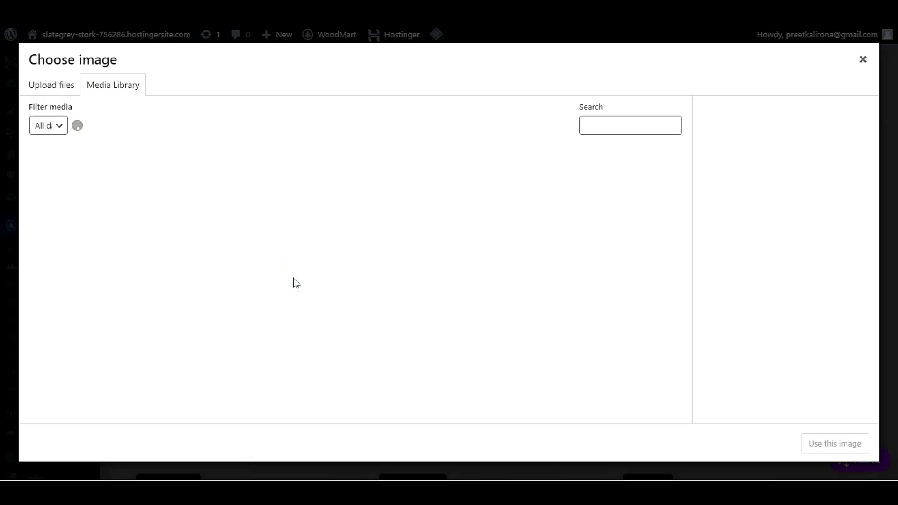
pyautogui.click(277, 289)
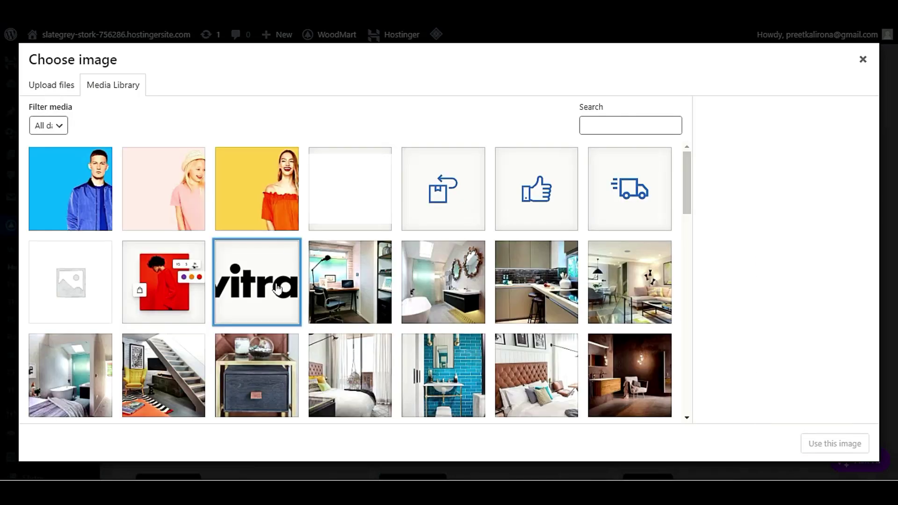
pyautogui.click(829, 445)
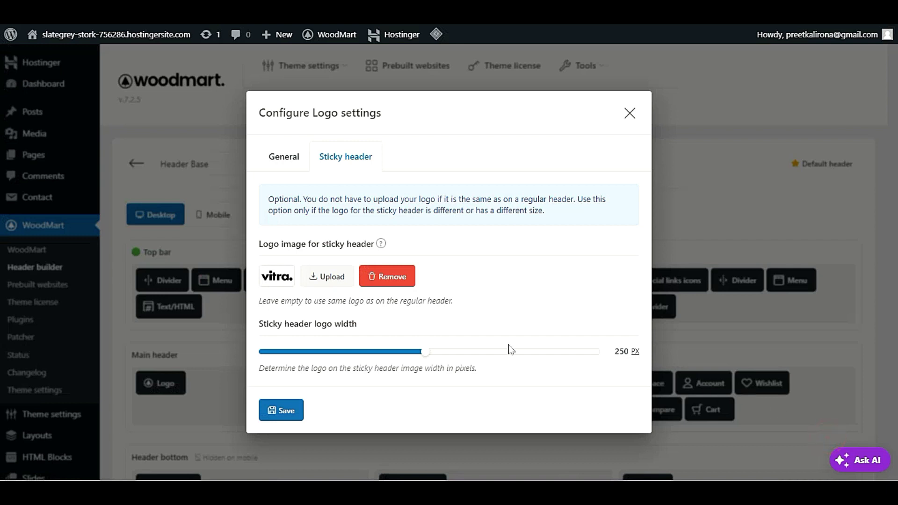
pyautogui.click(286, 413)
pyautogui.click(286, 412)
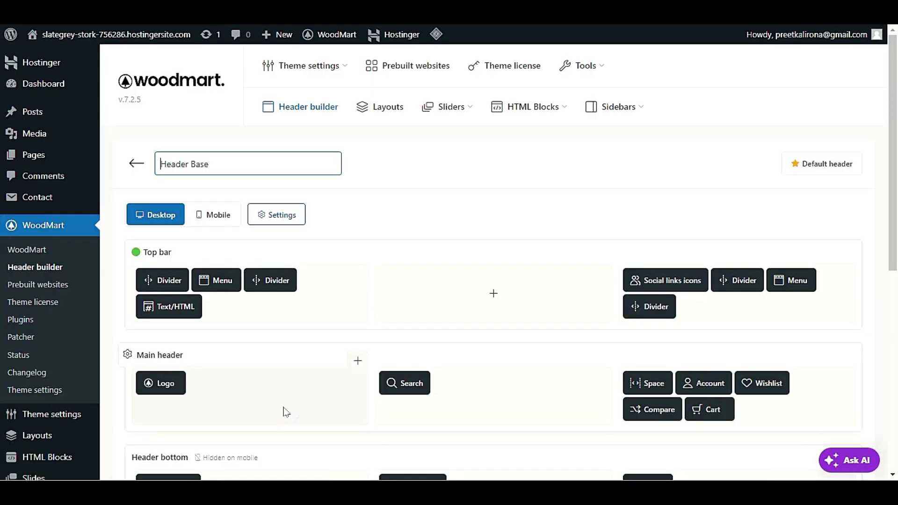
pyautogui.scroll(-3, 283, 411)
pyautogui.click(159, 372)
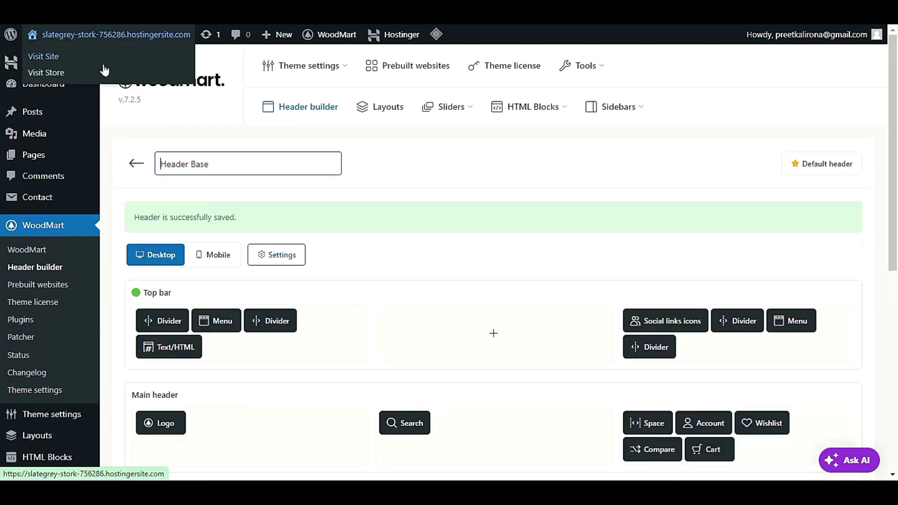
# - Open the storefront in a new tab and check the header logo on the homepage and the Mobile Phone category page
pyautogui.rightClick(105, 66)
pyautogui.click(114, 68)
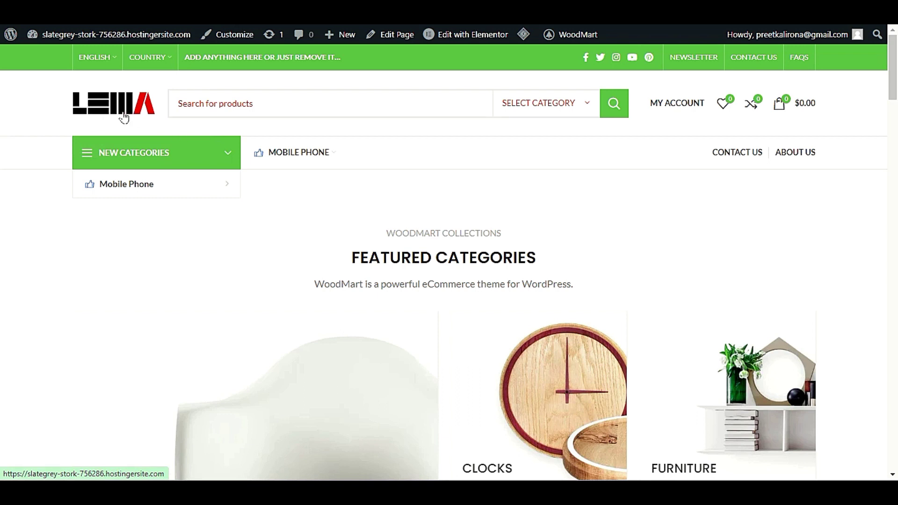
pyautogui.moveTo(279, 167)
pyautogui.click(295, 153)
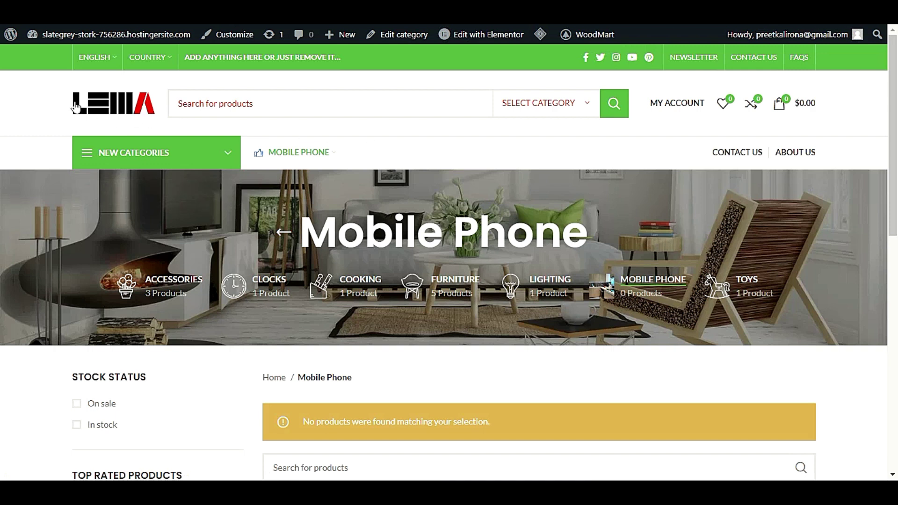
pyautogui.click(102, 116)
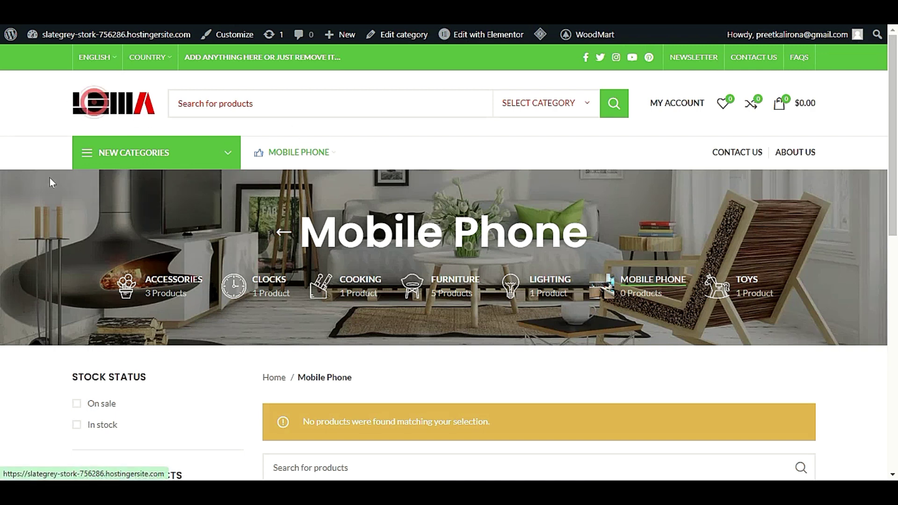
pyautogui.moveTo(115, 149)
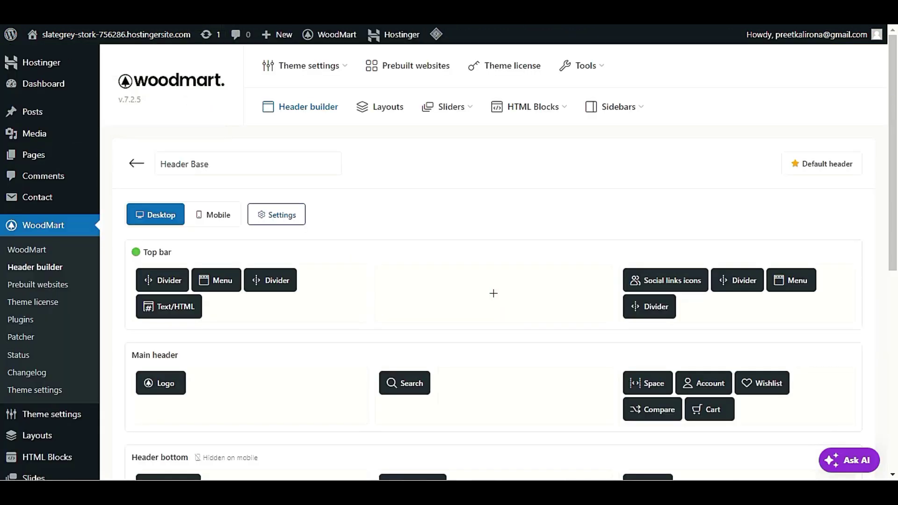
# - Return to the headers list and examine which header is marked as the default
pyautogui.click(238, 167)
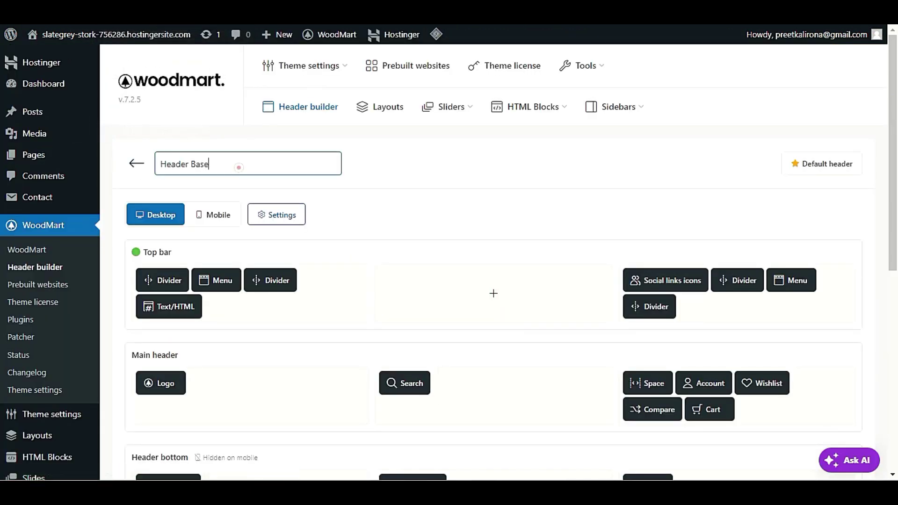
pyautogui.tripleClick(239, 167)
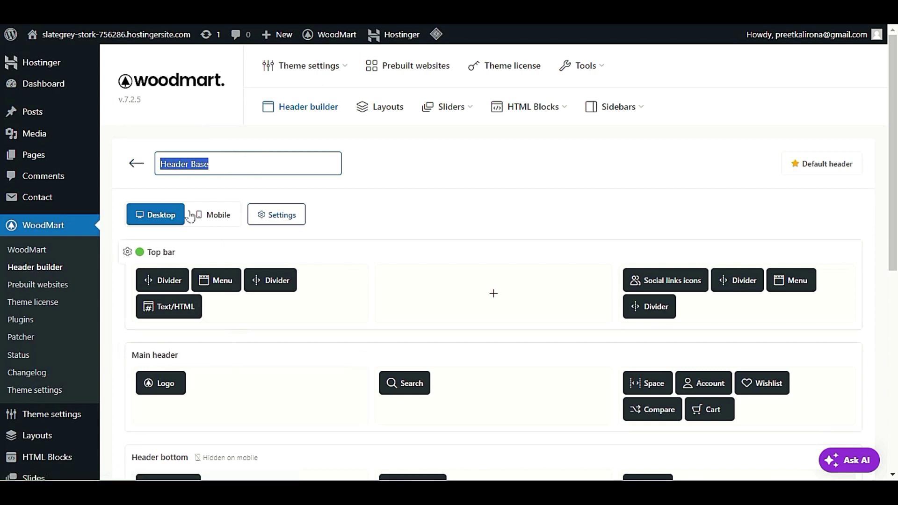
pyautogui.click(136, 164)
pyautogui.scroll(-2, 145, 281)
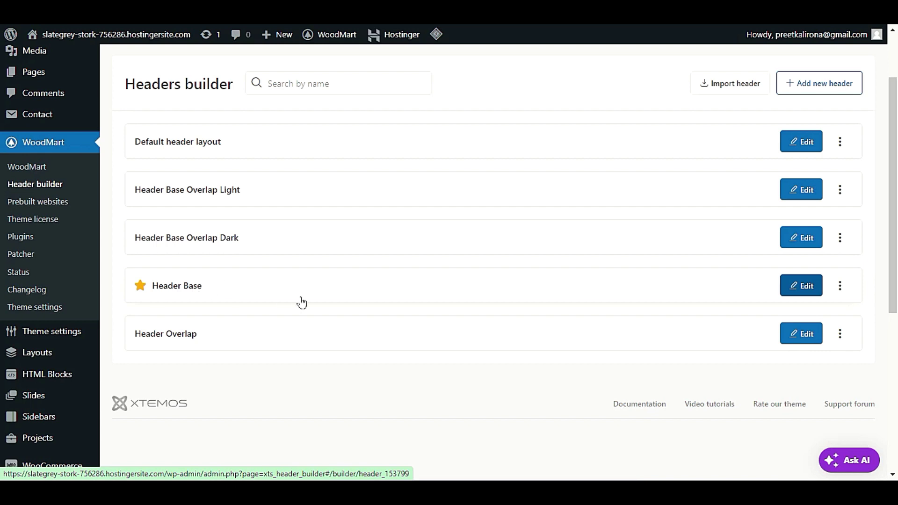
pyautogui.scroll(-1, 231, 304)
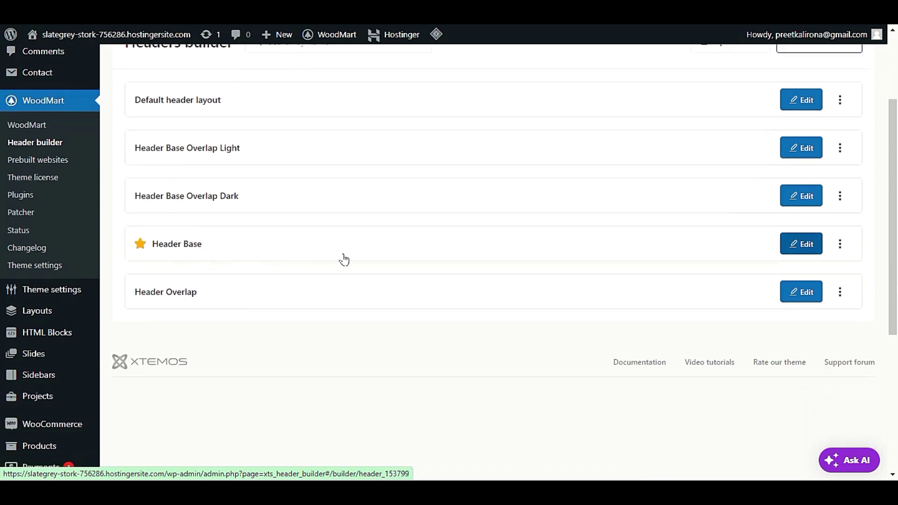
pyautogui.click(797, 246)
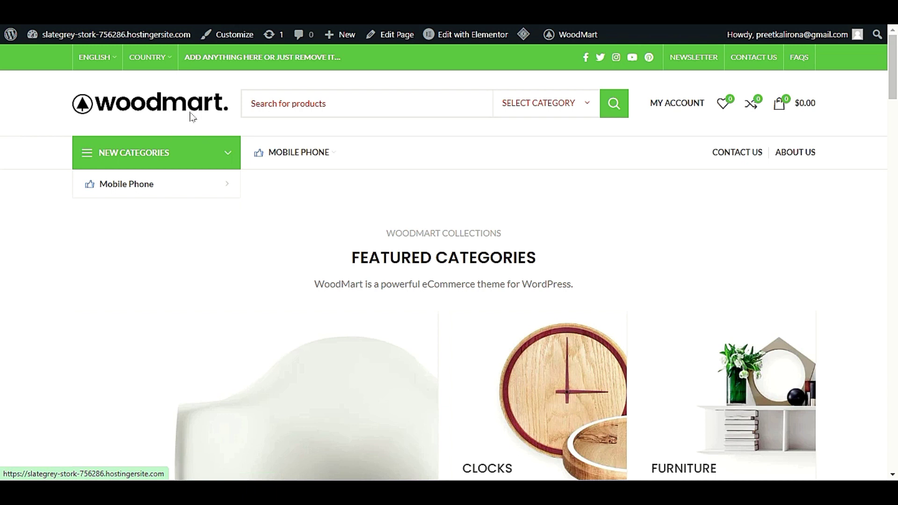
# - Open the Home Main page for editing, set its custom header to Header Base, and update the page
pyautogui.click(400, 37)
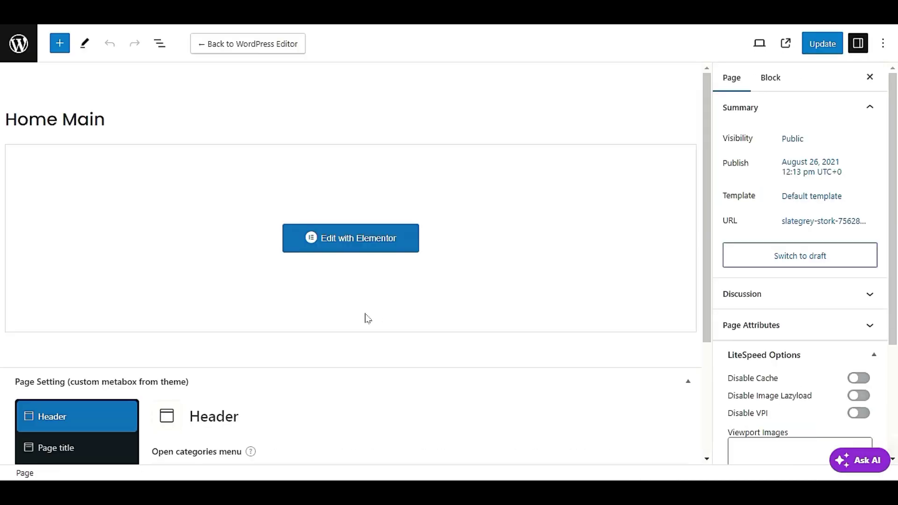
pyautogui.scroll(-3, 368, 318)
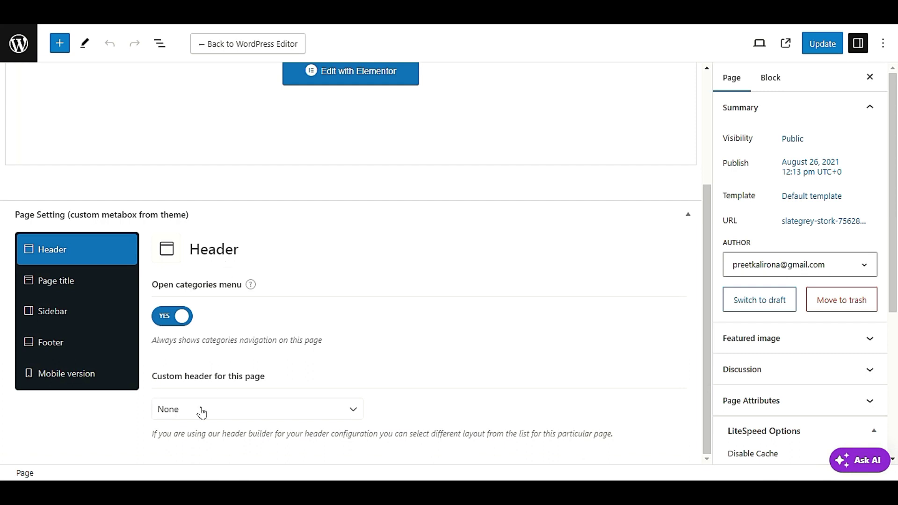
pyautogui.click(245, 413)
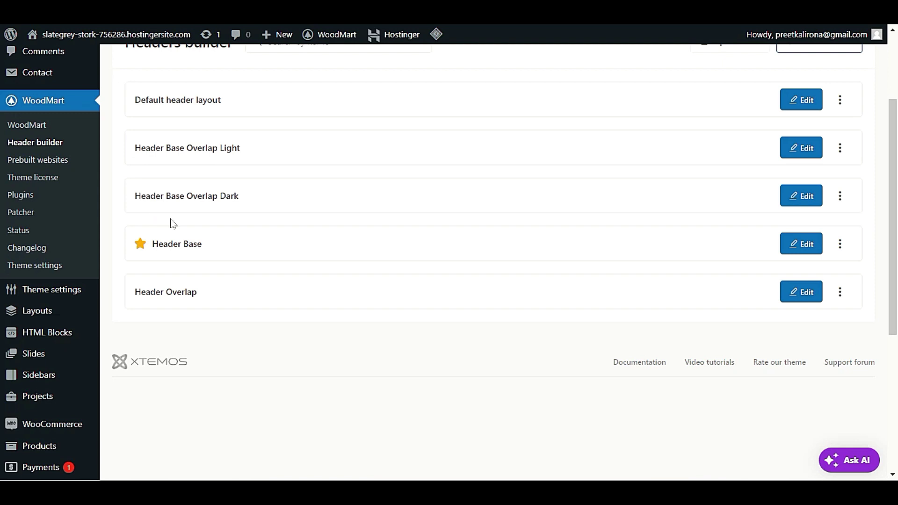
pyautogui.scroll(2, 210, 294)
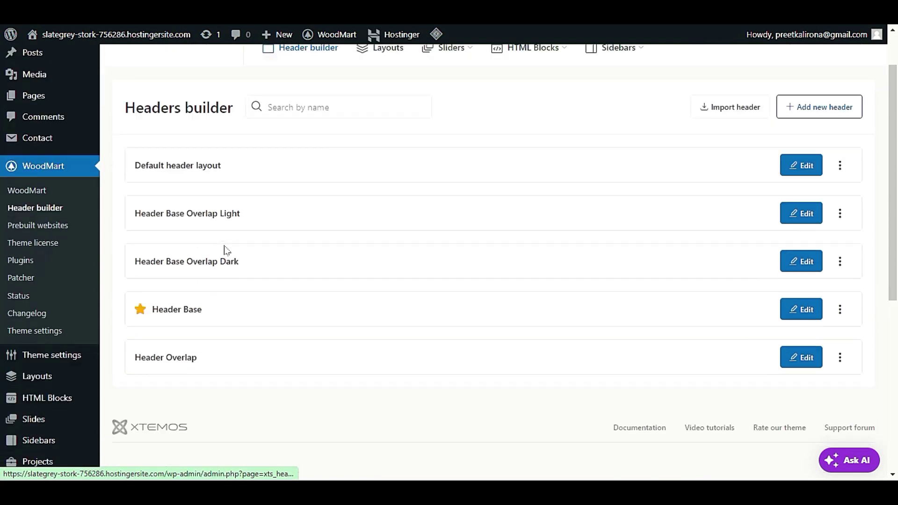
pyautogui.scroll(-2, 225, 250)
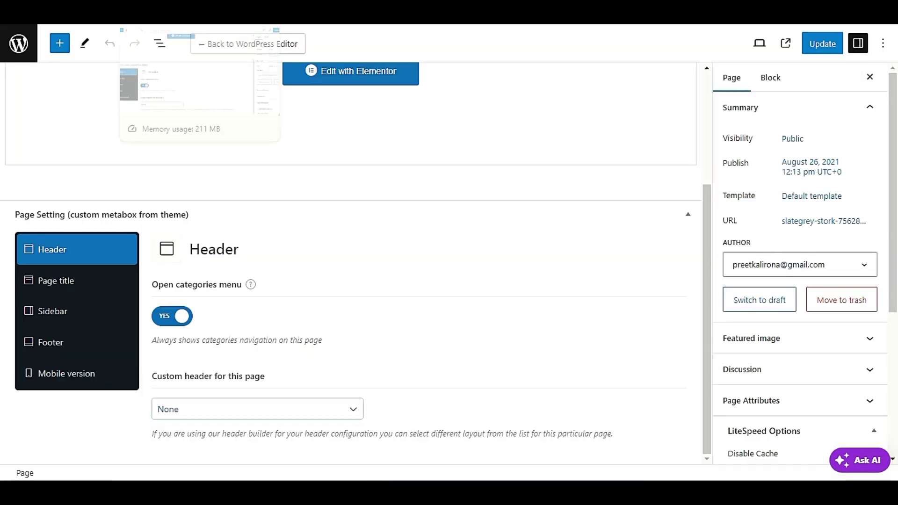
pyautogui.click(192, 411)
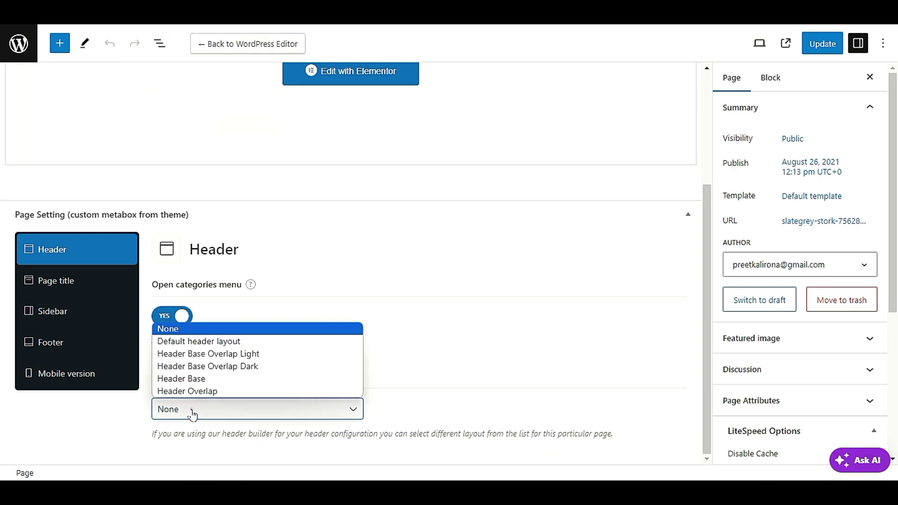
pyautogui.click(206, 379)
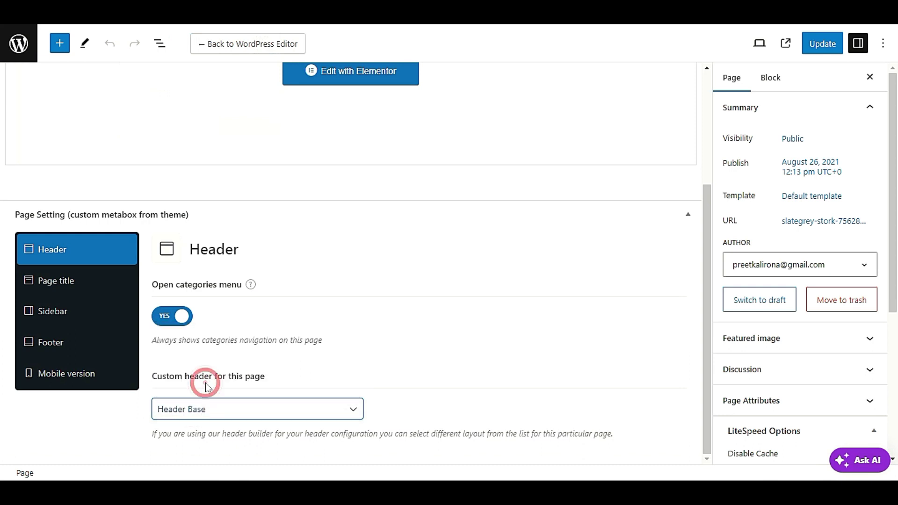
pyautogui.click(805, 43)
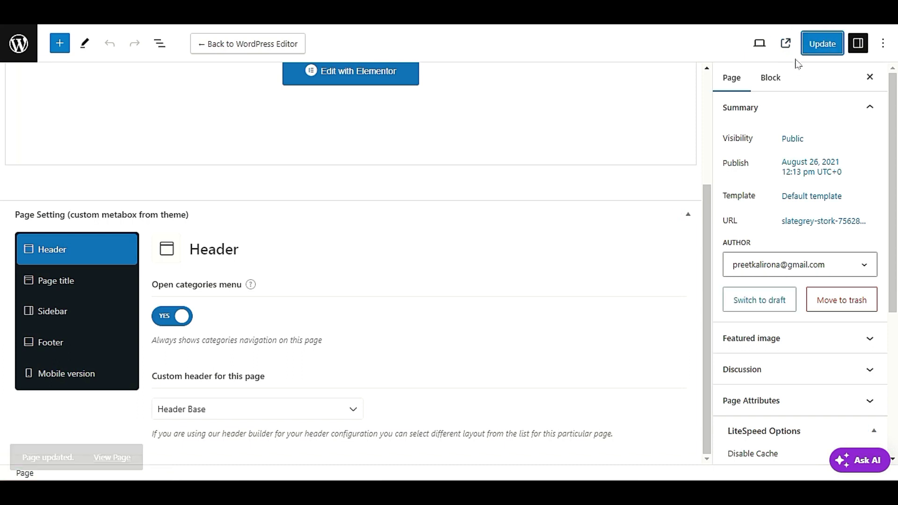
# - View the updated homepage and examine its header logo and the page down to the footer
pyautogui.click(788, 45)
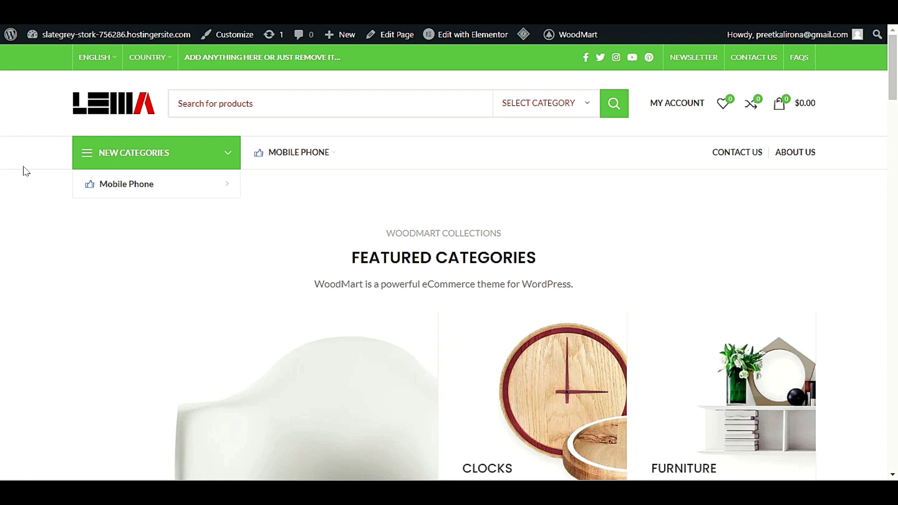
pyautogui.scroll(-20, 19, 176)
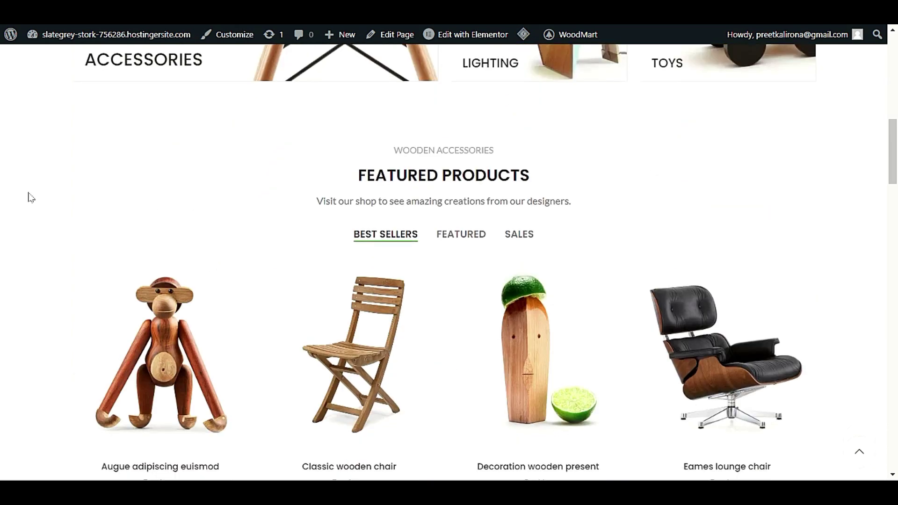
pyautogui.scroll(-20, 38, 206)
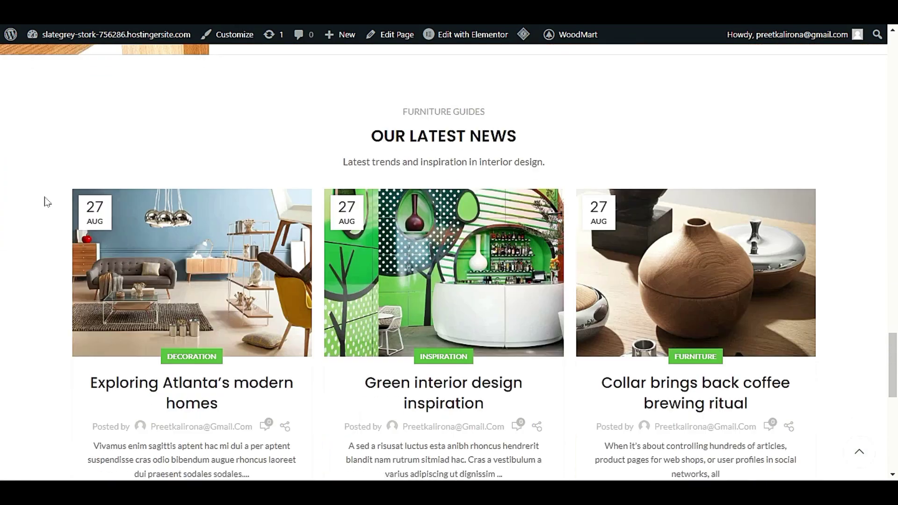
pyautogui.scroll(-2, 43, 215)
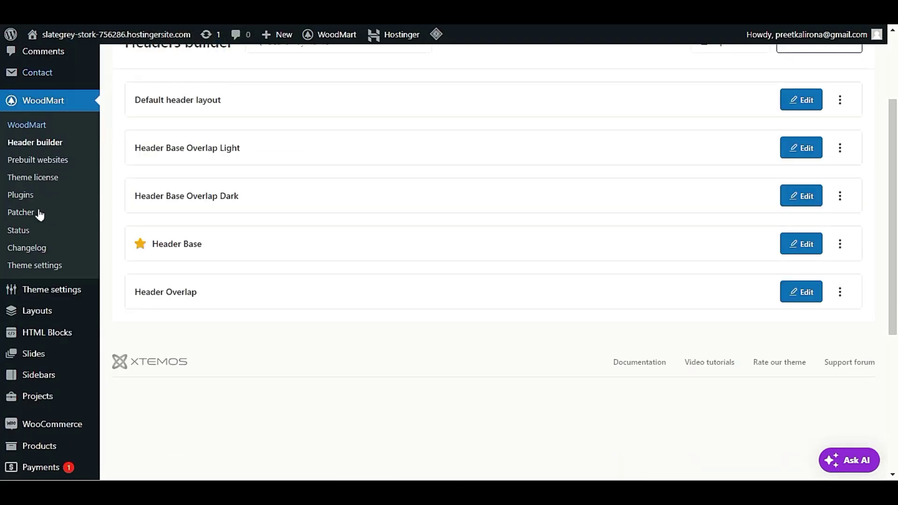
# - Open the list of all HTML blocks
pyautogui.moveTo(56, 345)
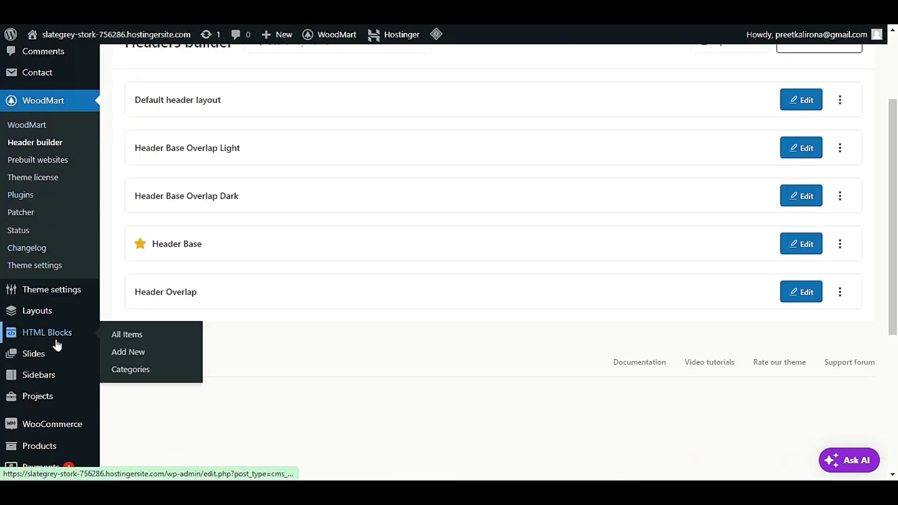
pyautogui.click(153, 345)
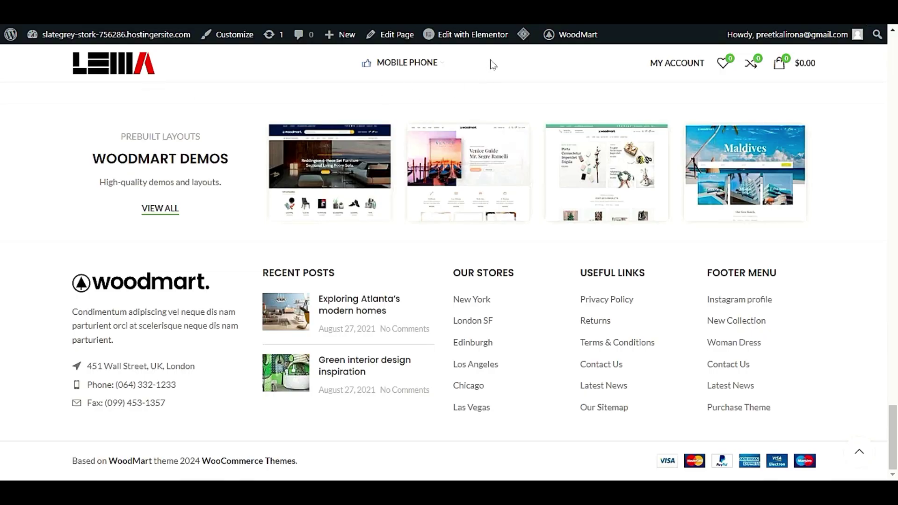
# - Open the homepage in Elementor and examine whether its sections and footer can be edited there
pyautogui.moveTo(473, 36)
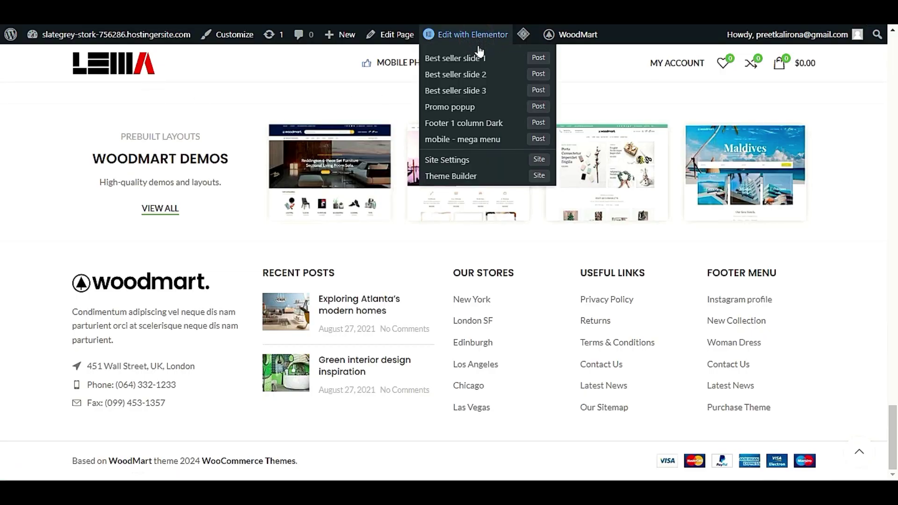
pyautogui.click(477, 36)
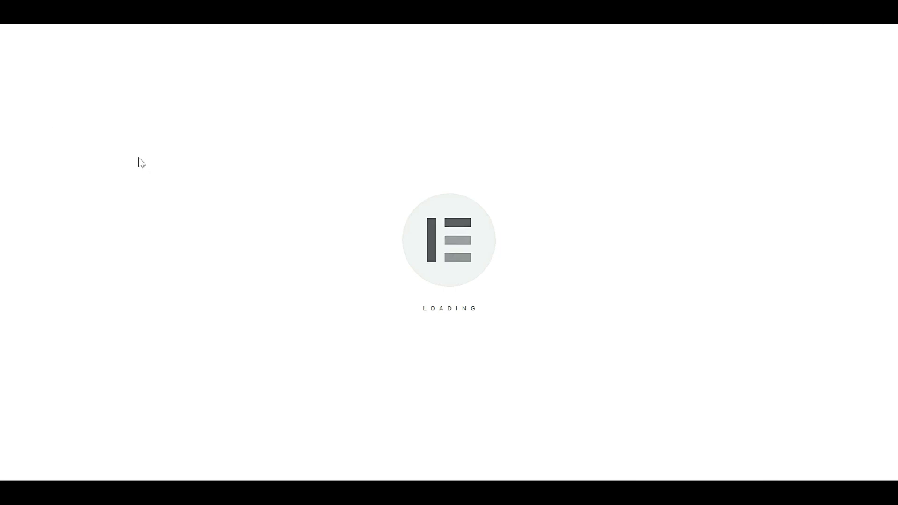
pyautogui.scroll(-1, 302, 374)
pyautogui.scroll(-15, 302, 373)
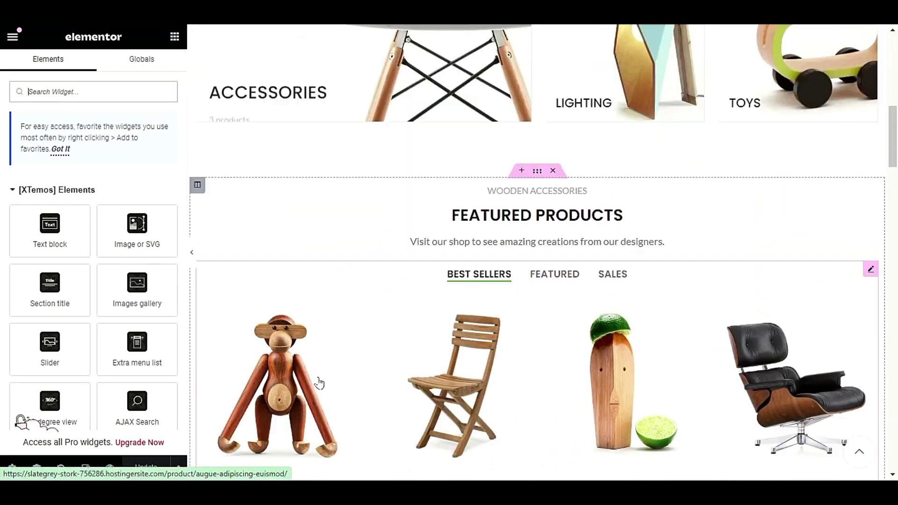
pyautogui.scroll(-15, 307, 379)
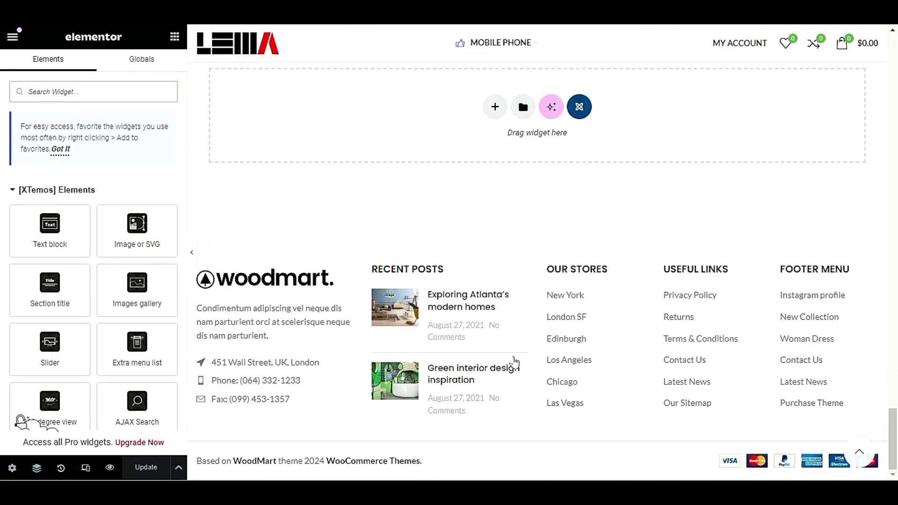
pyautogui.scroll(5, 516, 363)
pyautogui.scroll(6, 481, 307)
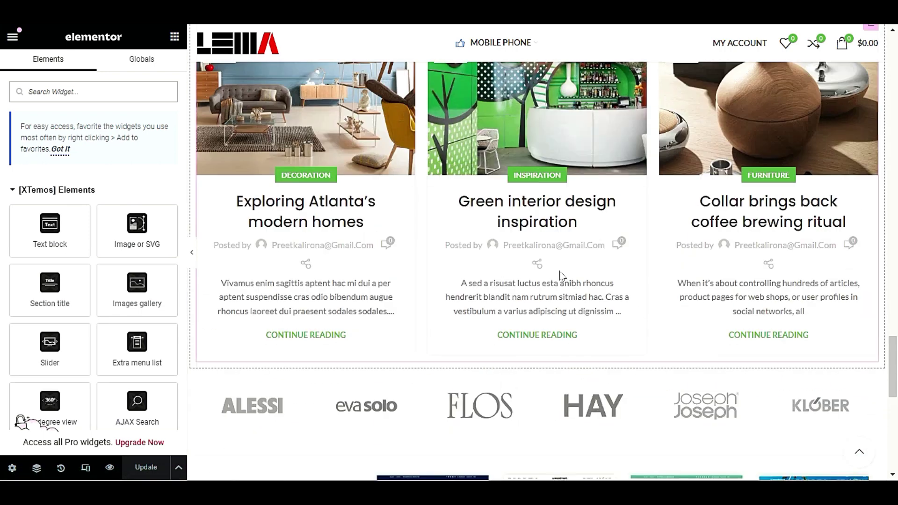
pyautogui.scroll(-3, 585, 271)
pyautogui.scroll(5, 514, 262)
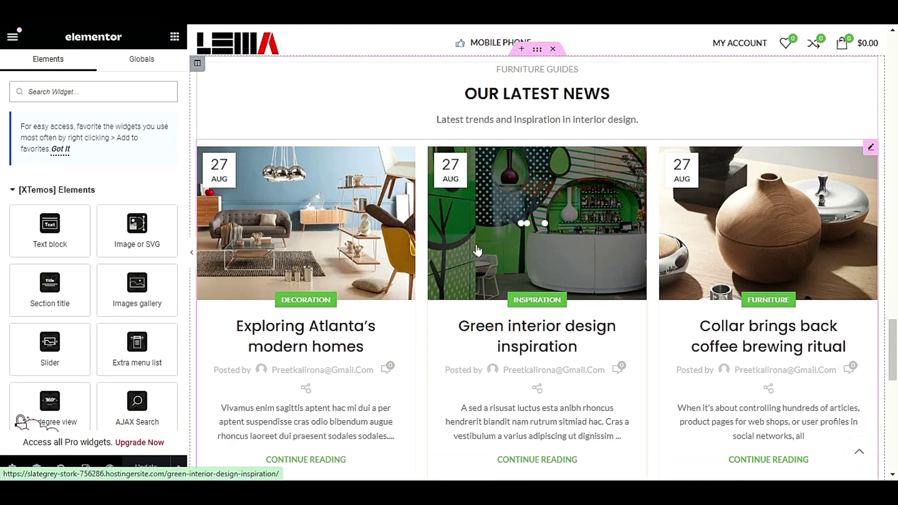
pyautogui.scroll(-10, 331, 335)
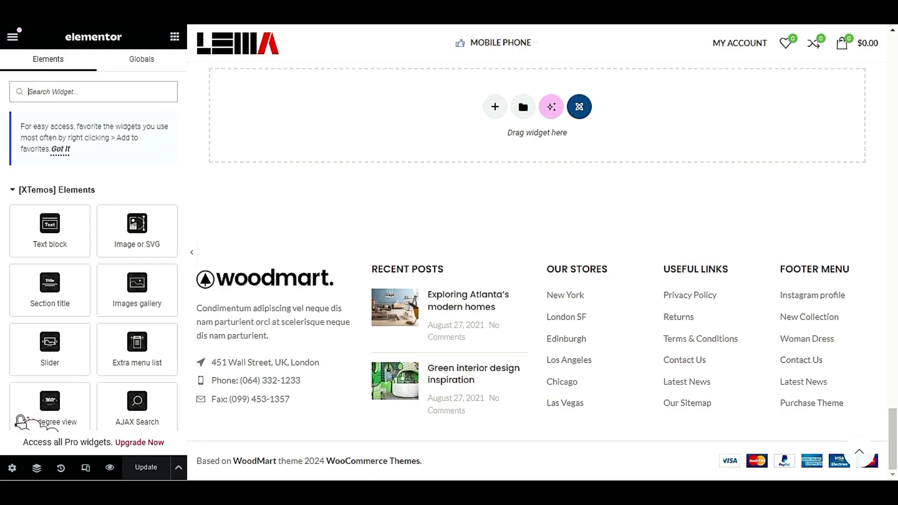
pyautogui.scroll(6, 447, 335)
pyautogui.scroll(10, 273, 120)
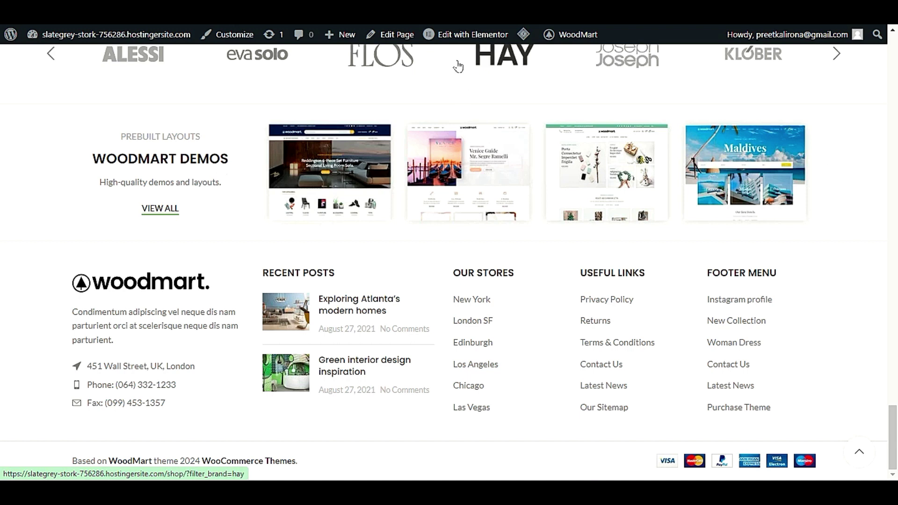
# - Open the Footer 1 column Dark HTML block for editing with Elementor in a new tab
pyautogui.moveTo(449, 37)
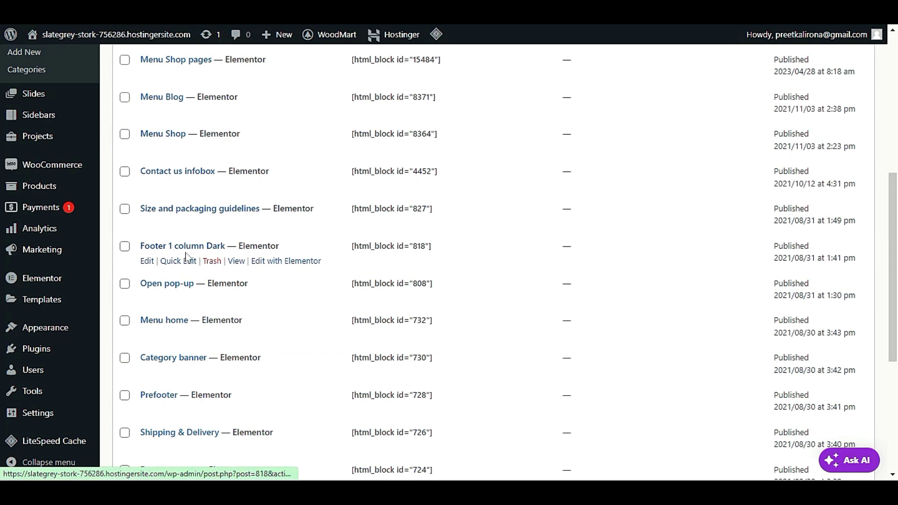
pyautogui.rightClick(274, 265)
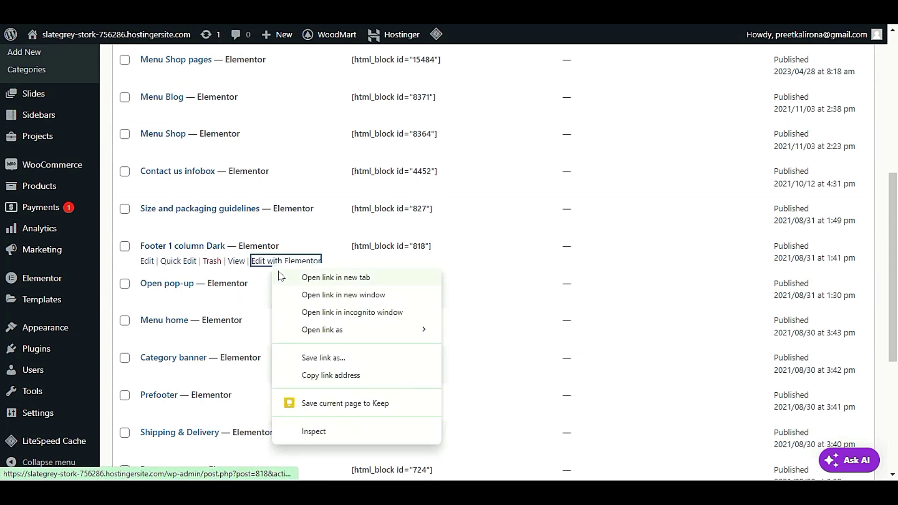
pyautogui.click(287, 278)
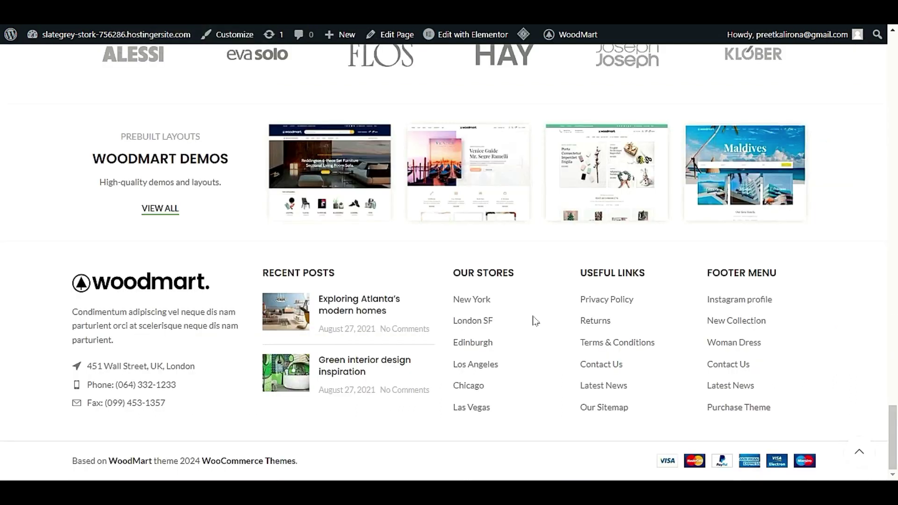
pyautogui.scroll(5, 407, 325)
pyautogui.scroll(8, 407, 325)
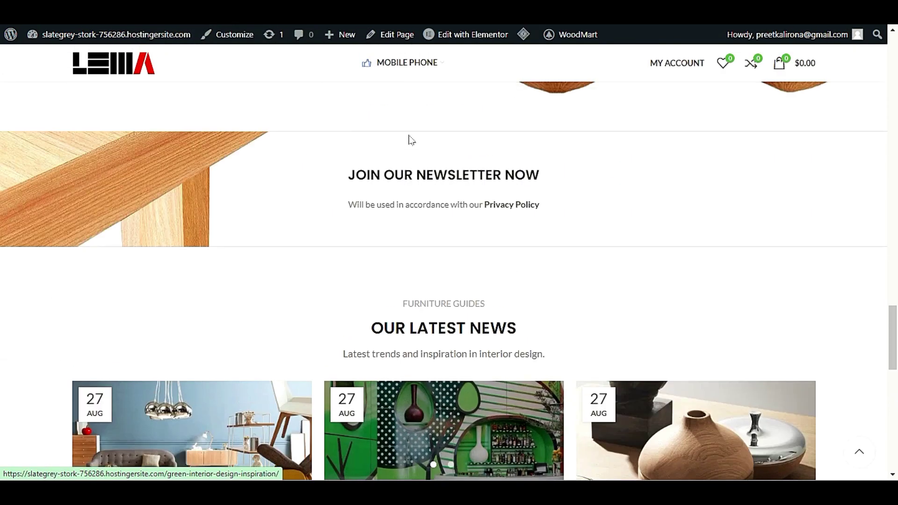
# - Bring up the Footer 1 column Dark block in Elementor and open its woodmart logo image for editing
pyautogui.moveTo(486, 41)
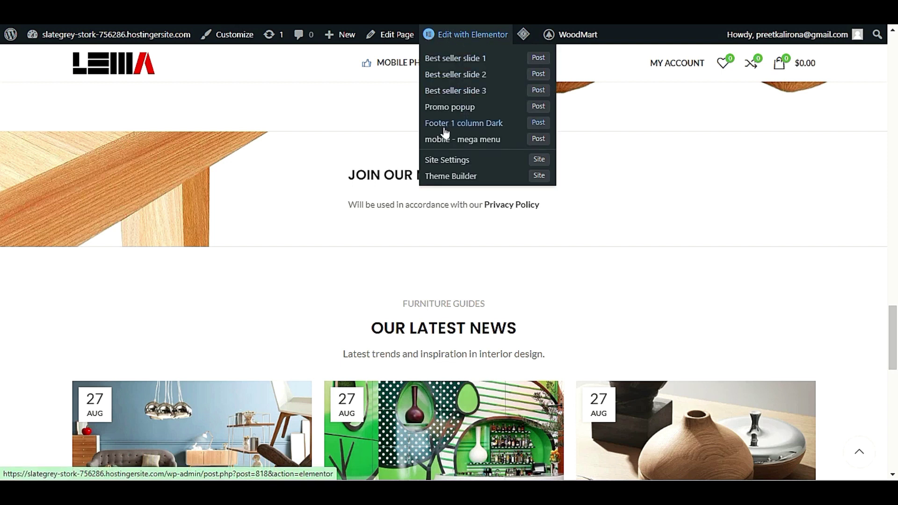
pyautogui.click(484, 133)
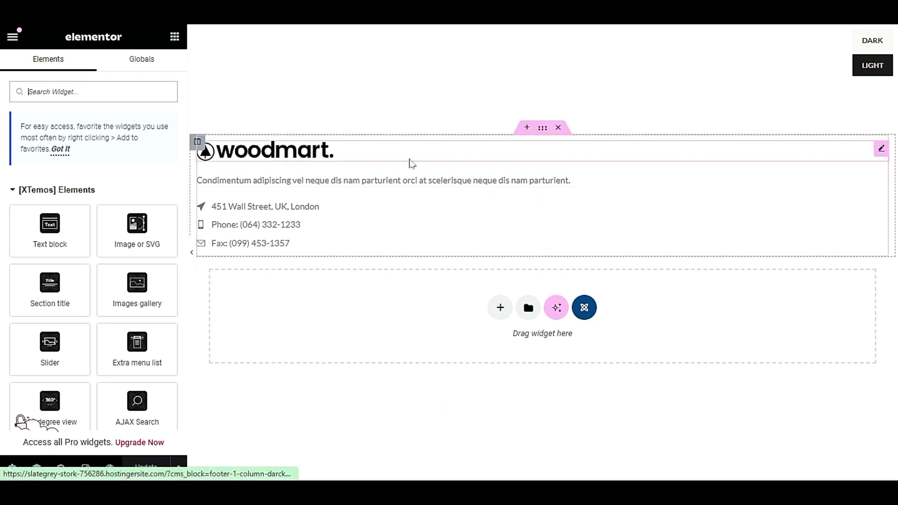
pyautogui.rightClick(292, 159)
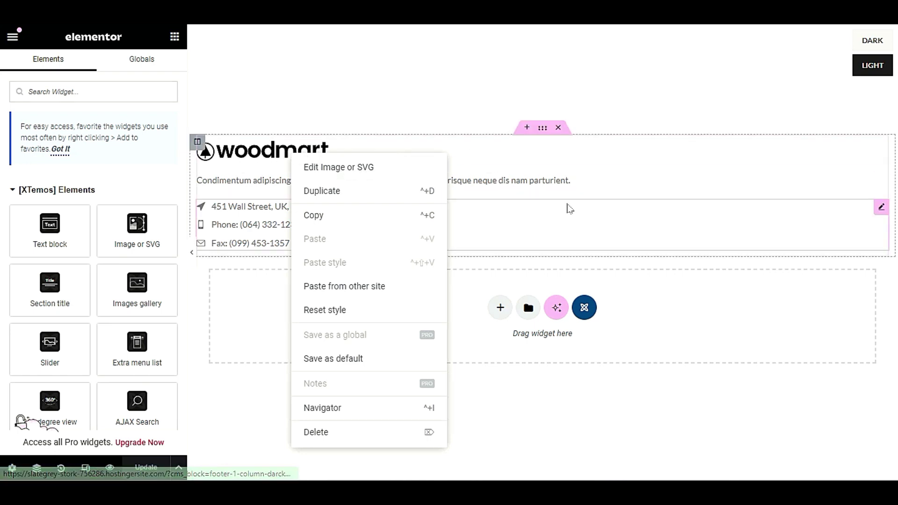
pyautogui.click(569, 209)
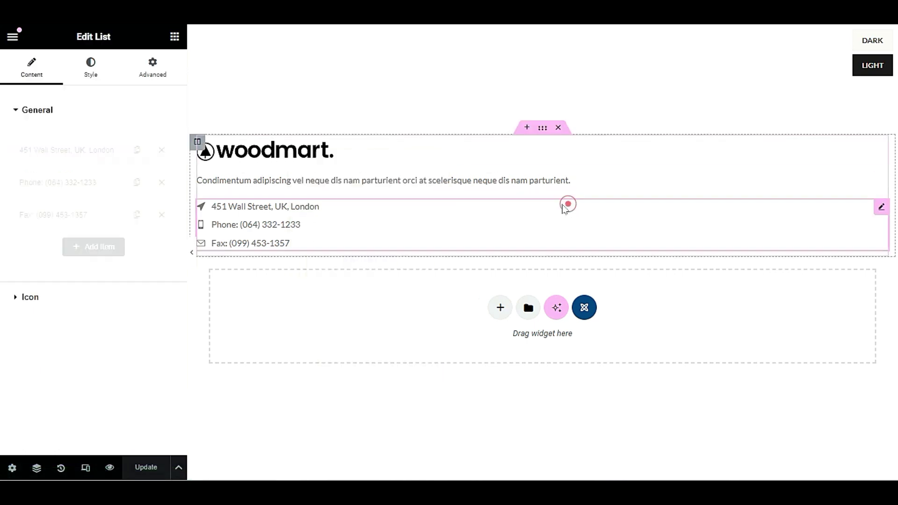
pyautogui.rightClick(350, 155)
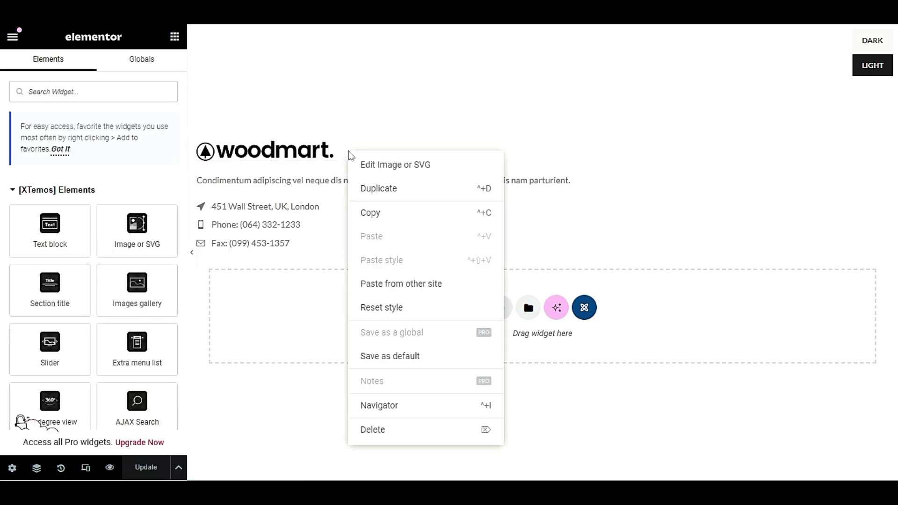
pyautogui.click(378, 165)
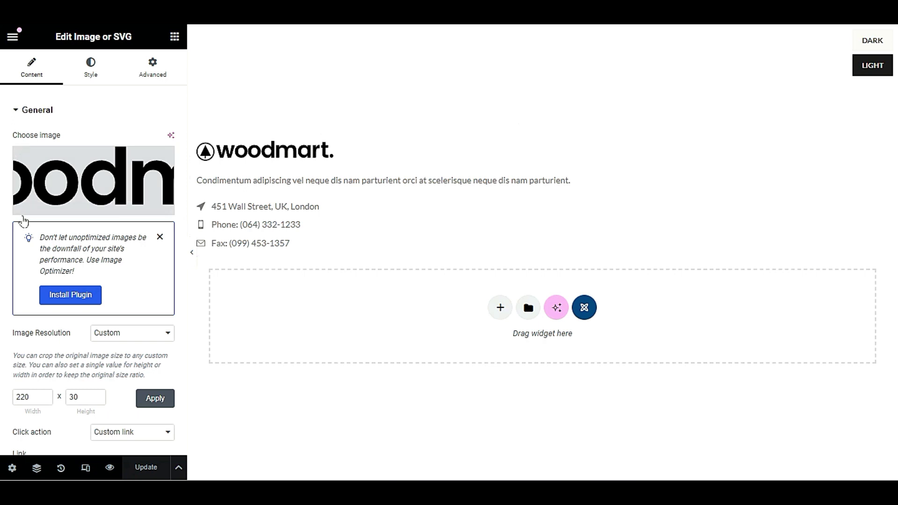
# - Replace the footer logo with classic-wooden-chair-img-logo.png from the media library and set its image resolution to Full
pyautogui.click(109, 211)
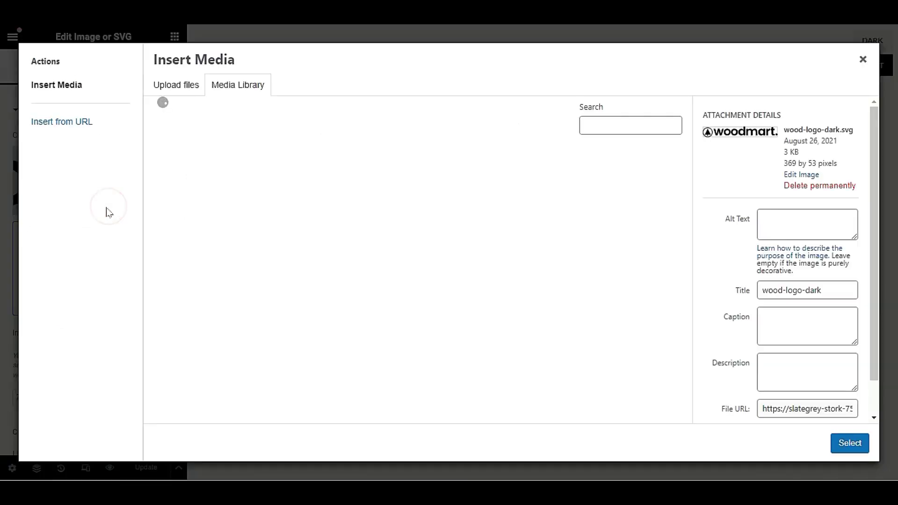
pyautogui.scroll(-10, 264, 260)
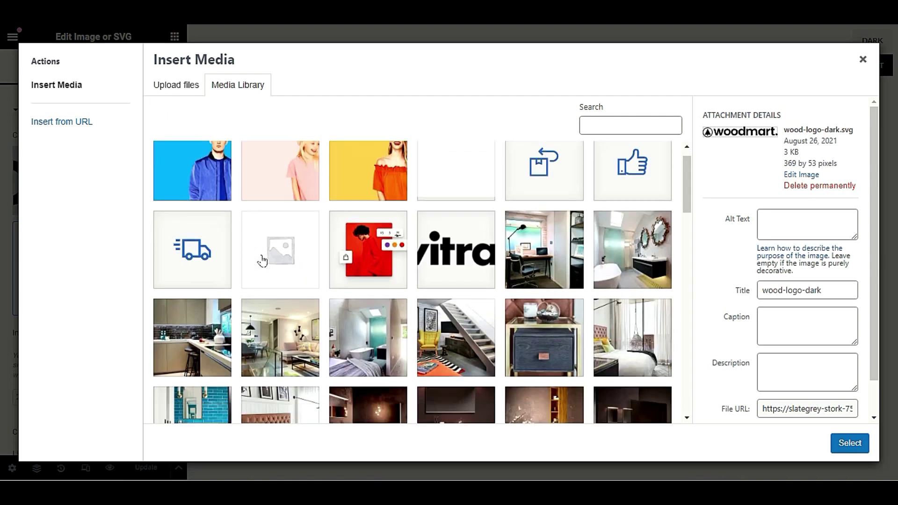
pyautogui.click(225, 227)
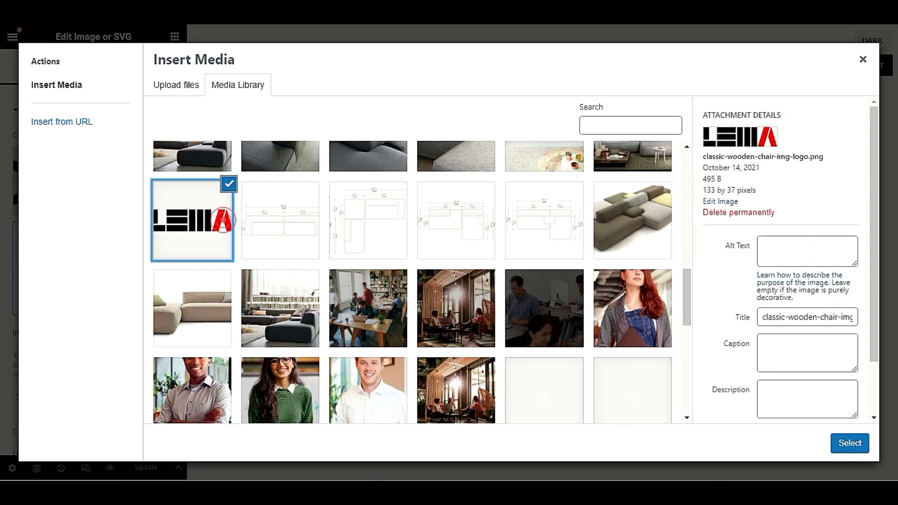
pyautogui.click(836, 442)
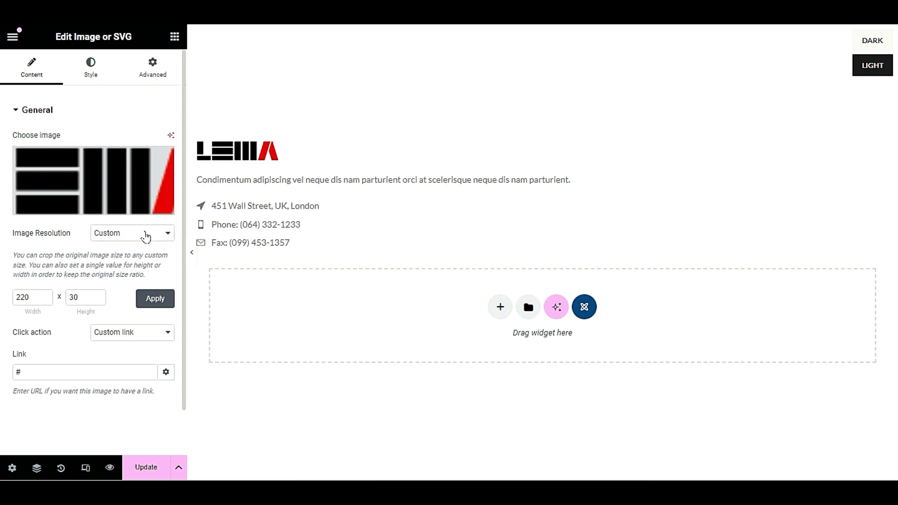
pyautogui.click(128, 234)
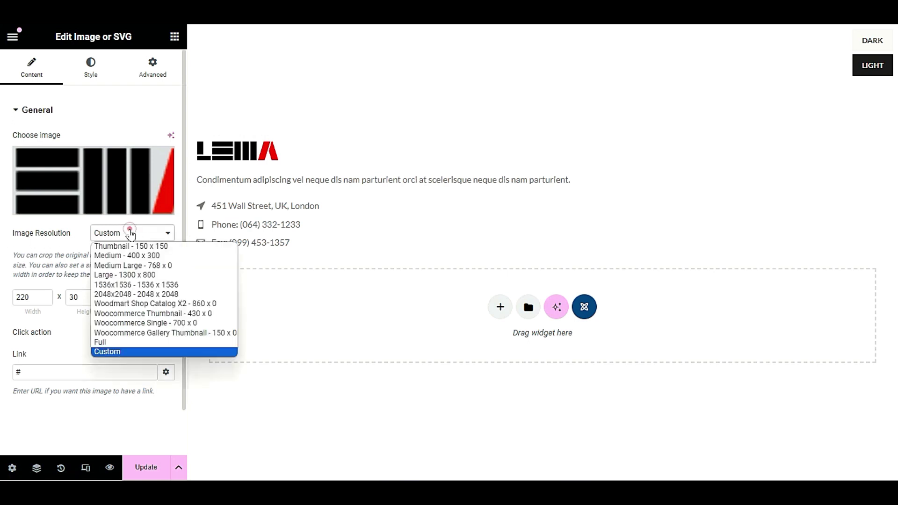
pyautogui.click(124, 342)
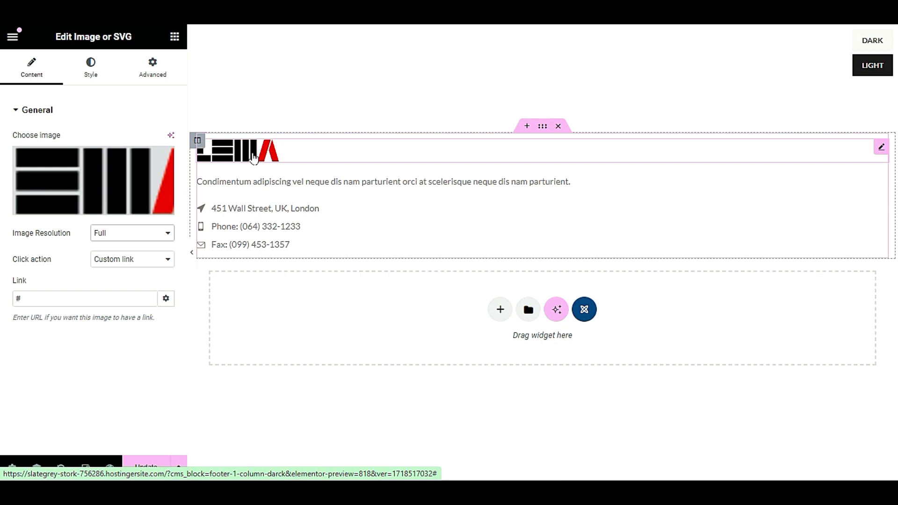
# - Try the Thumbnail - 150 x 150 and Custom image resolutions on the footer logo and return it to Full
pyautogui.click(119, 237)
pyautogui.click(130, 245)
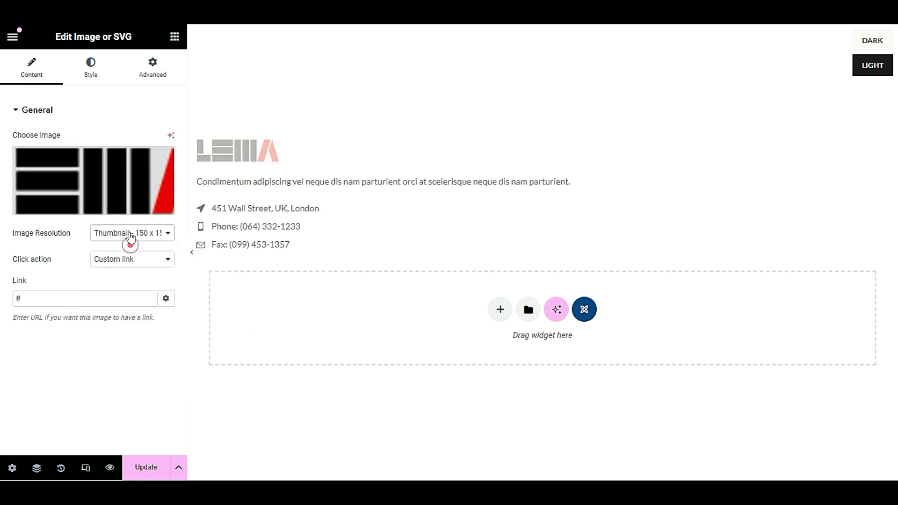
pyautogui.click(129, 234)
pyautogui.click(115, 353)
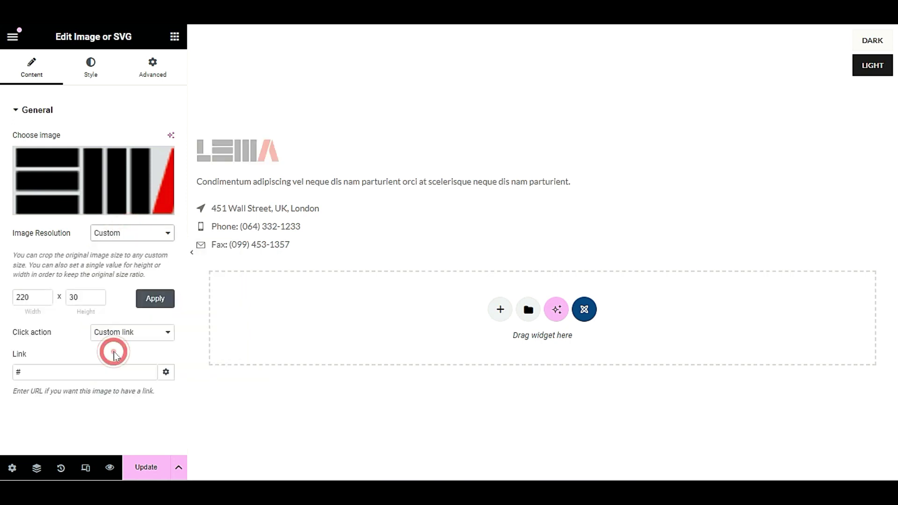
pyautogui.doubleClick(26, 297)
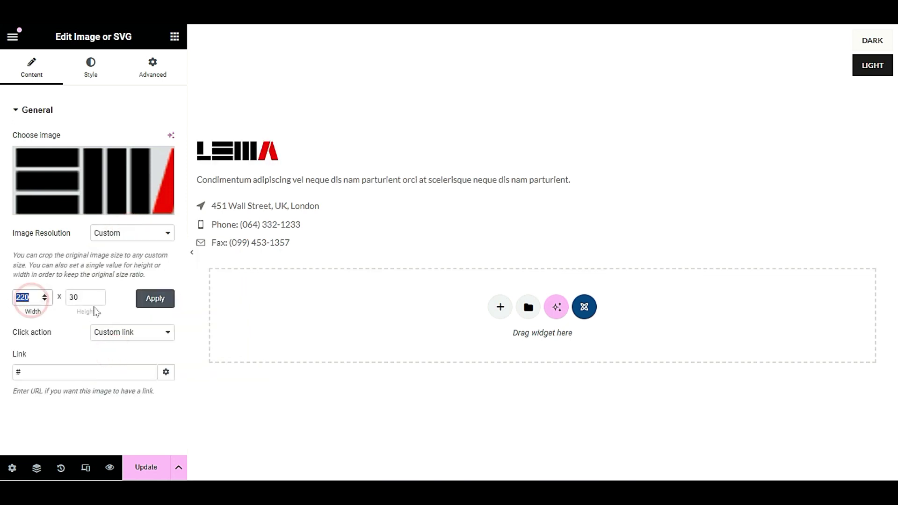
pyautogui.doubleClick(76, 297)
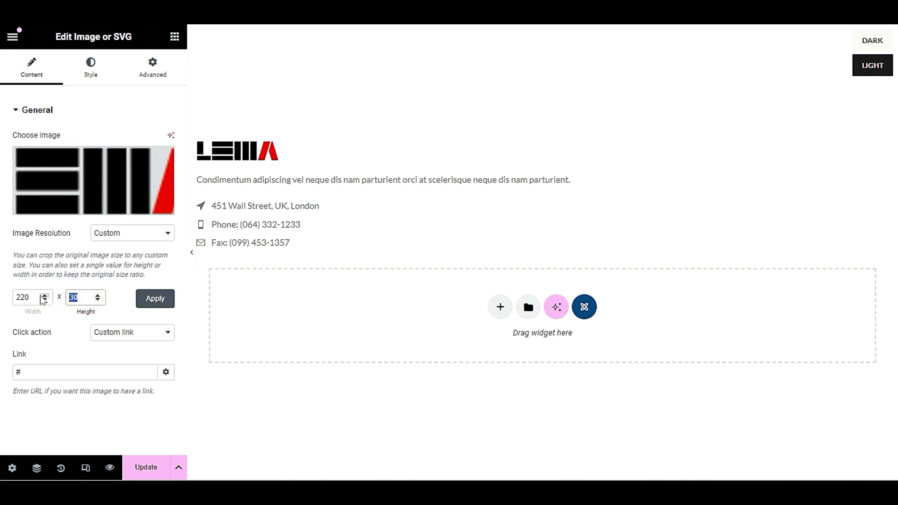
pyautogui.doubleClick(26, 298)
pyautogui.doubleClick(81, 297)
pyautogui.doubleClick(76, 298)
pyautogui.click(121, 239)
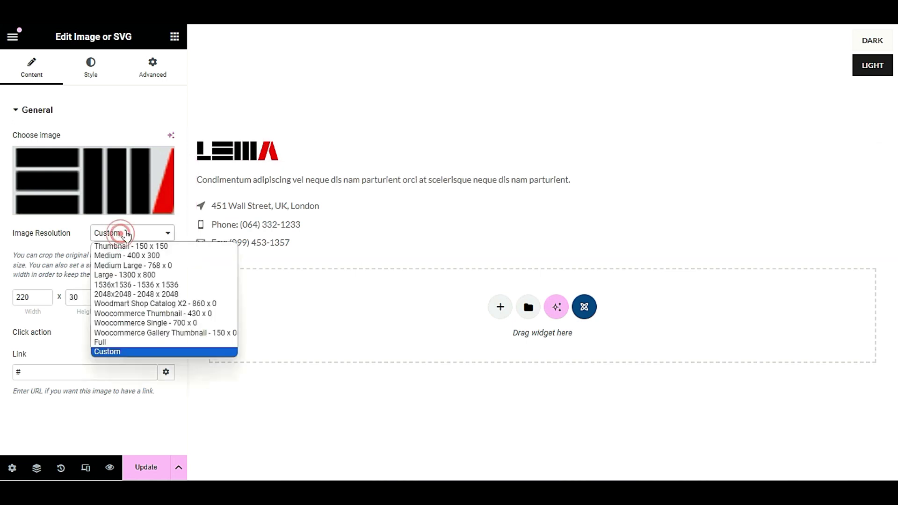
pyautogui.click(113, 343)
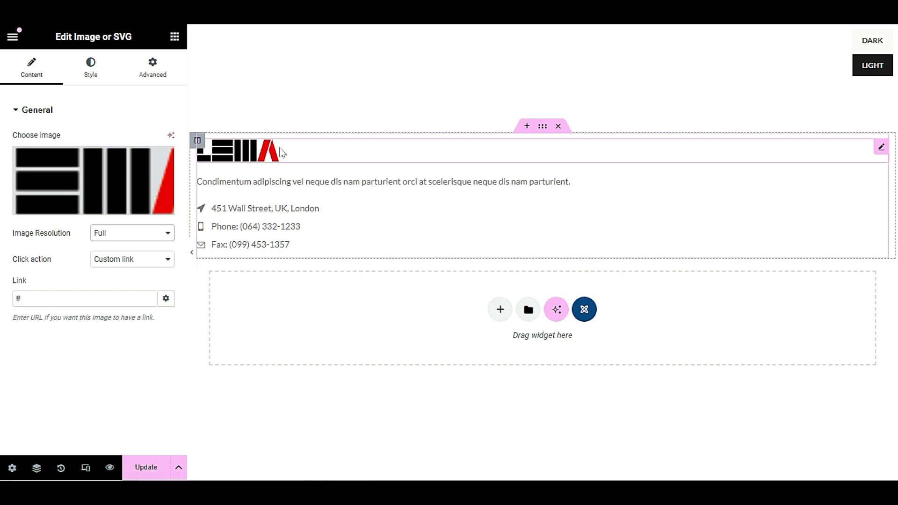
# - Switch the footer logo to the Custom resolution, check its width and height settings, and restore Full
pyautogui.click(116, 238)
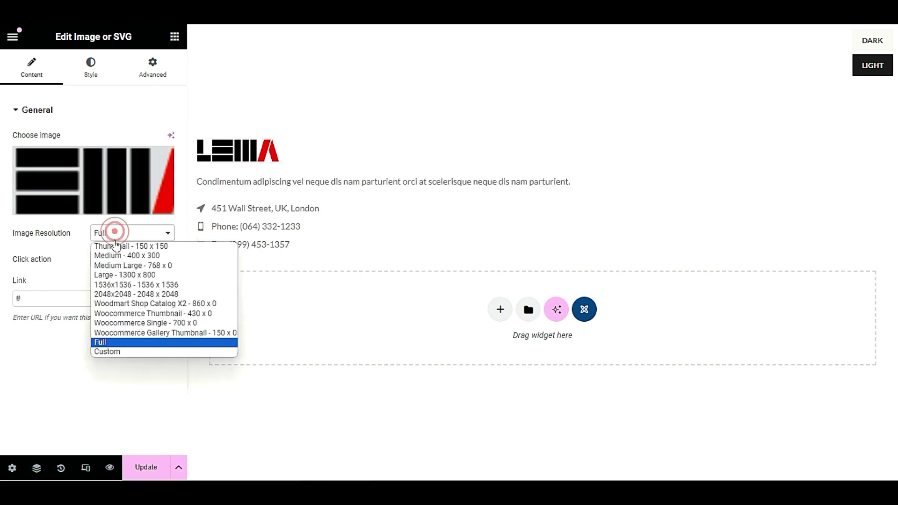
pyautogui.click(115, 354)
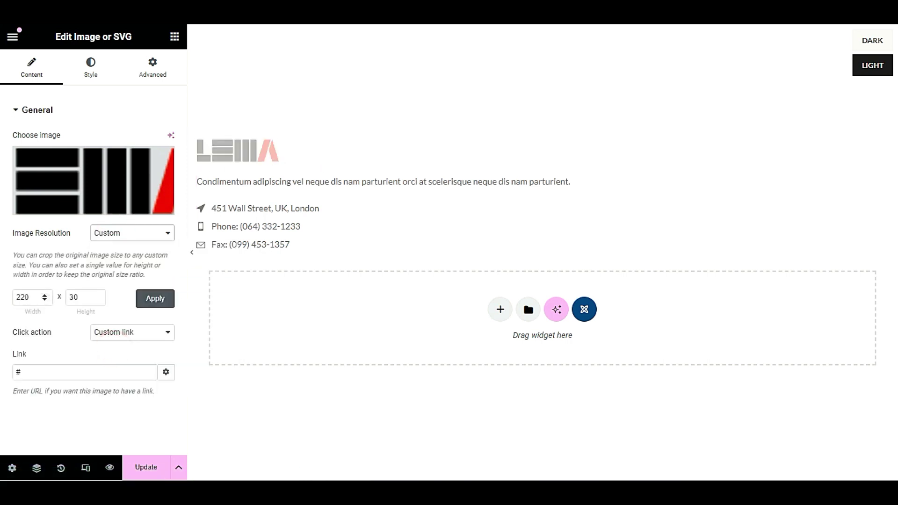
pyautogui.doubleClick(22, 297)
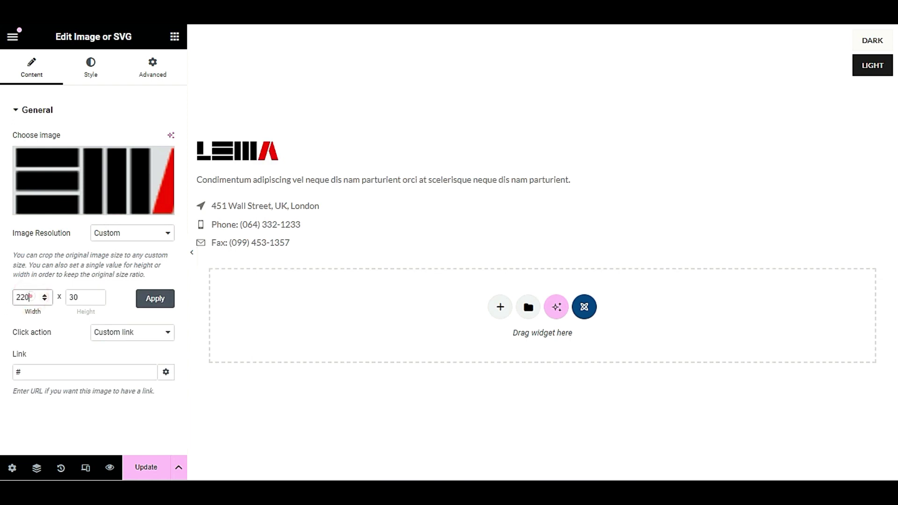
pyautogui.moveTo(29, 297); pyautogui.dragTo(5, 294)
pyautogui.doubleClick(74, 298)
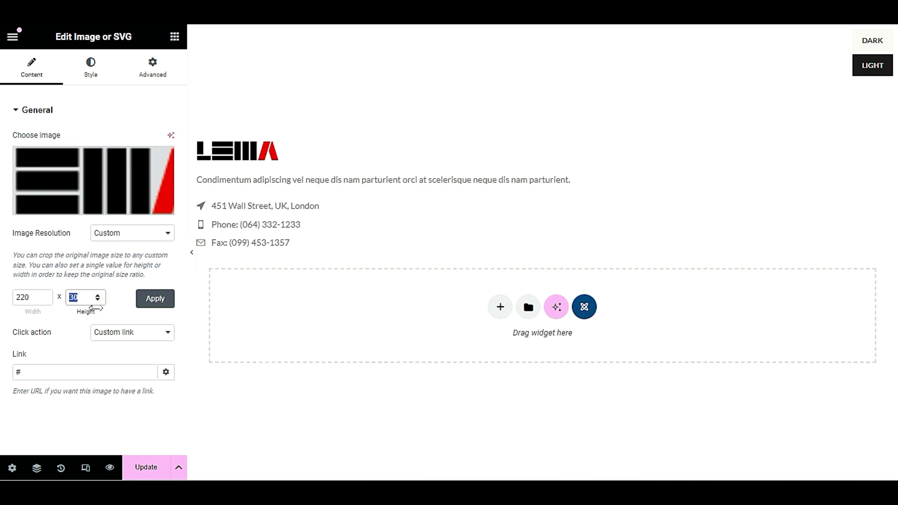
pyautogui.moveTo(20, 298); pyautogui.dragTo(29, 298)
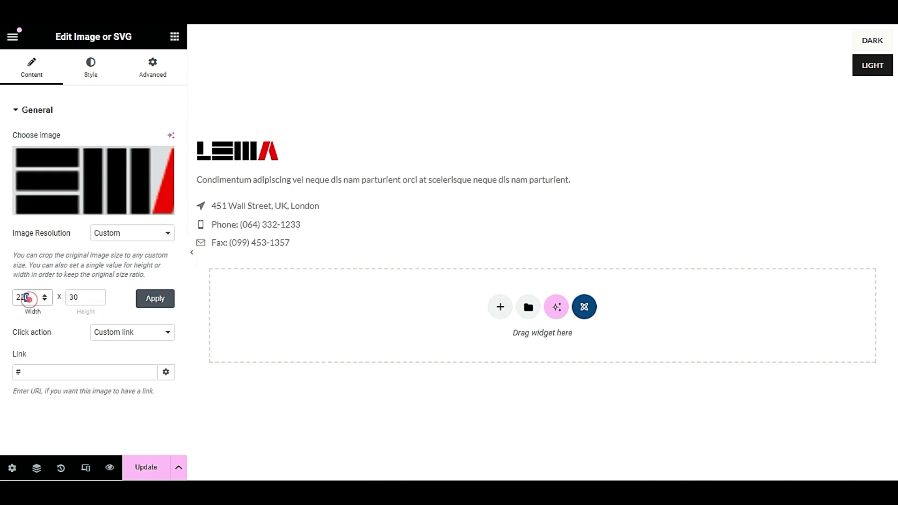
pyautogui.click(75, 311)
pyautogui.click(112, 238)
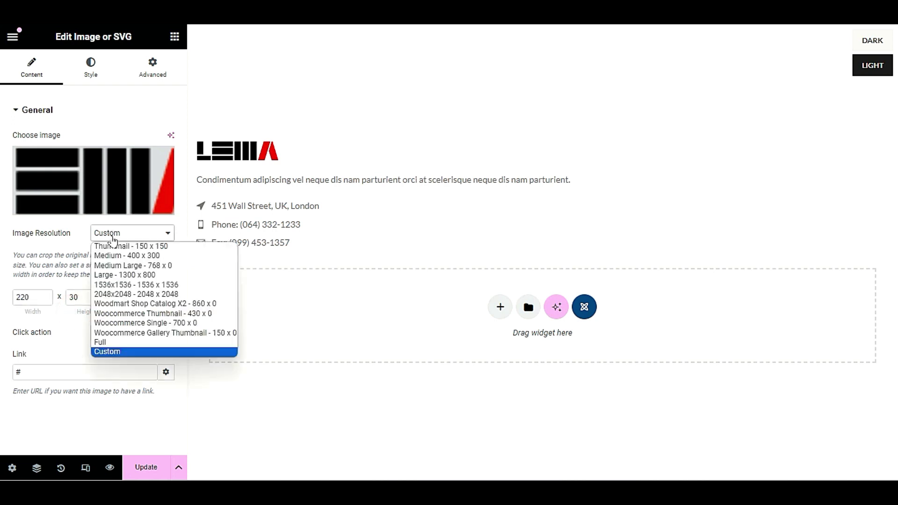
pyautogui.click(104, 342)
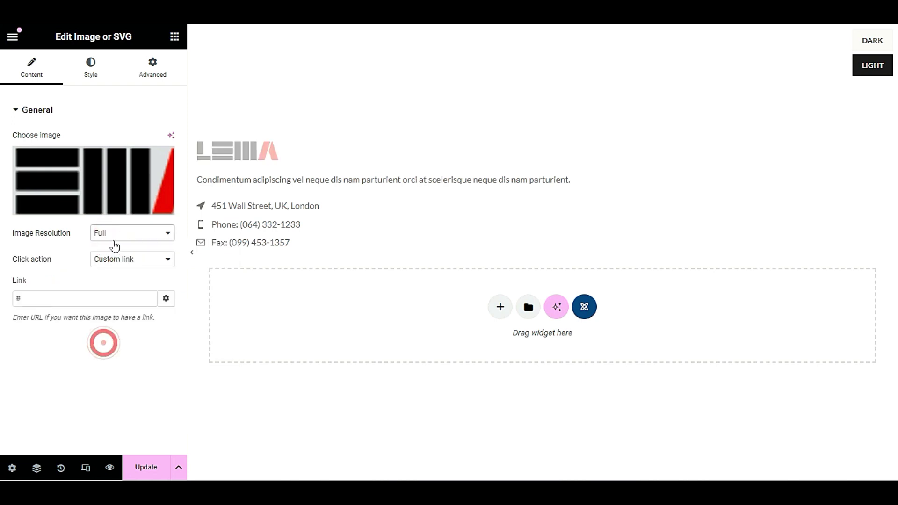
# - Set the footer logo's custom link to "/" and update the footer block
pyautogui.doubleClick(38, 299)
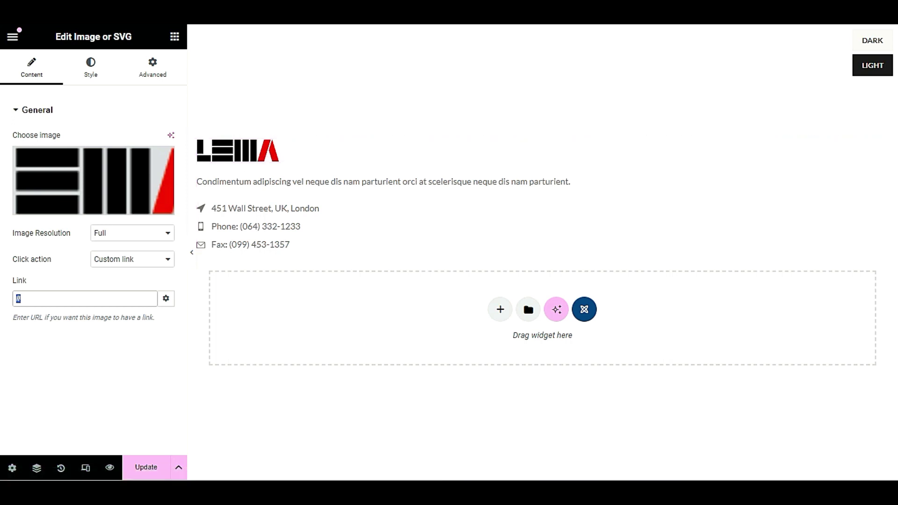
pyautogui.press('BackSpace')
pyautogui.write('/')
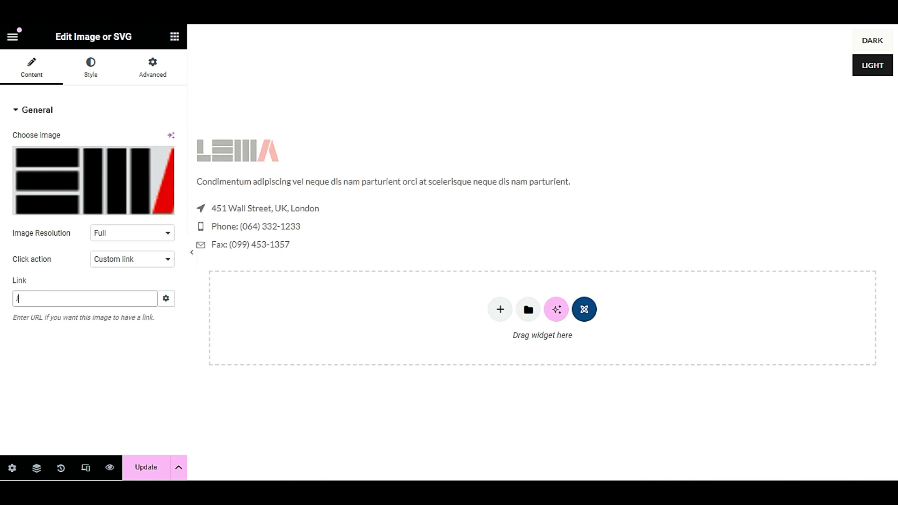
pyautogui.click(38, 300)
pyautogui.click(42, 304)
pyautogui.press('BackSpace')
pyautogui.write('/')
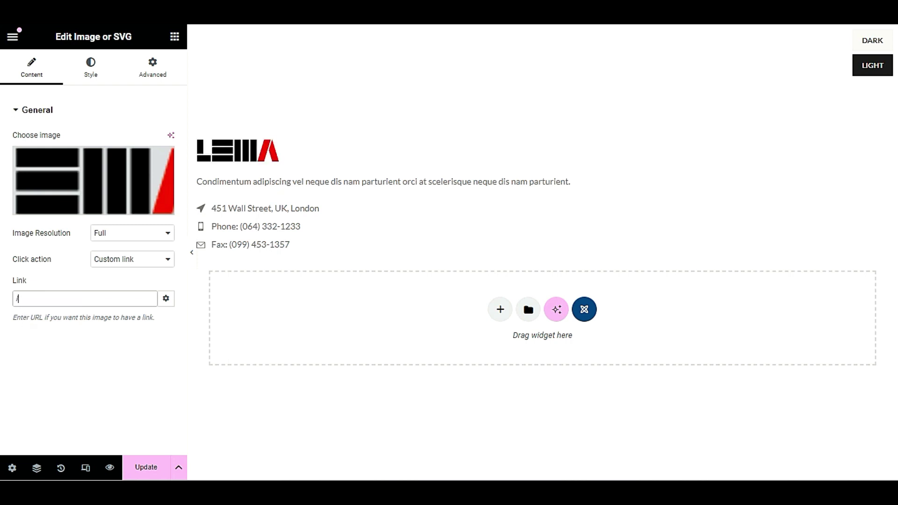
pyautogui.click(136, 460)
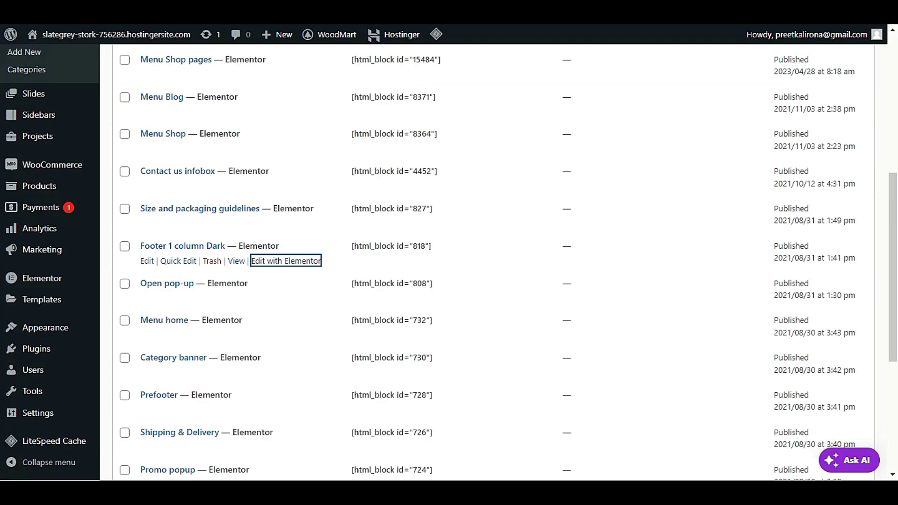
# - Open the live homepage in a new tab and examine the logos in its footer, main header and sticky header
pyautogui.moveTo(59, 36)
pyautogui.rightClick(59, 66)
pyautogui.click(89, 74)
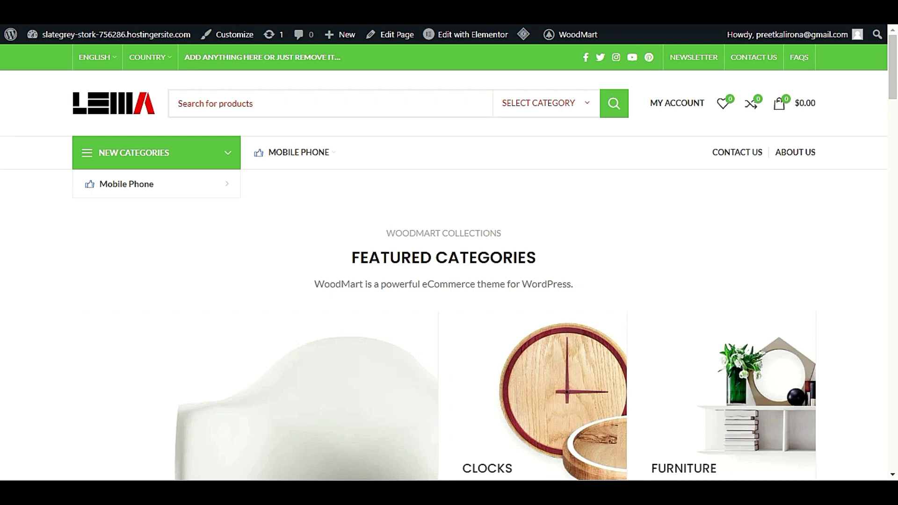
pyautogui.scroll(-15, 4, 76)
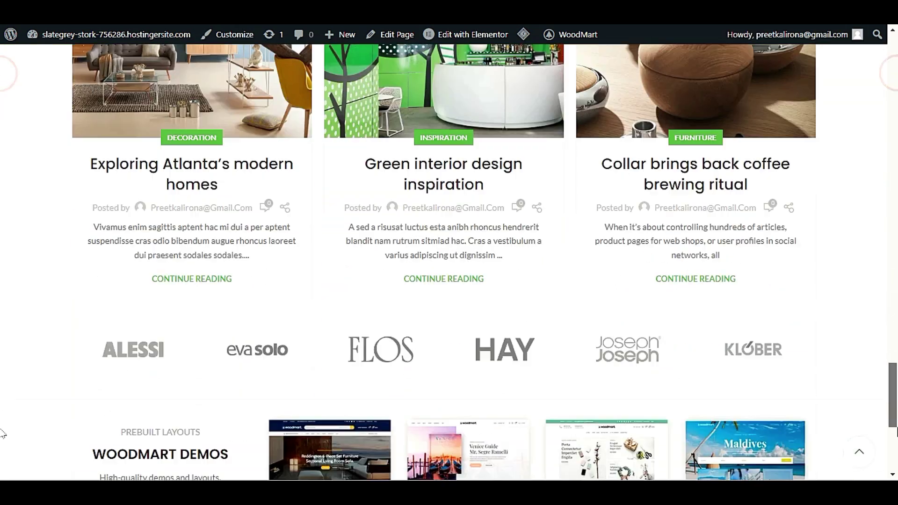
pyautogui.scroll(-5, 2, 435)
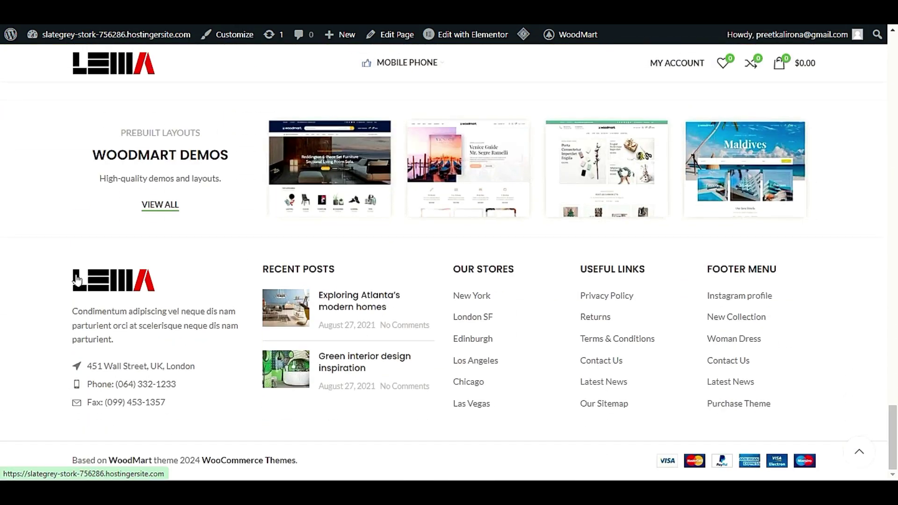
pyautogui.scroll(10, 78, 282)
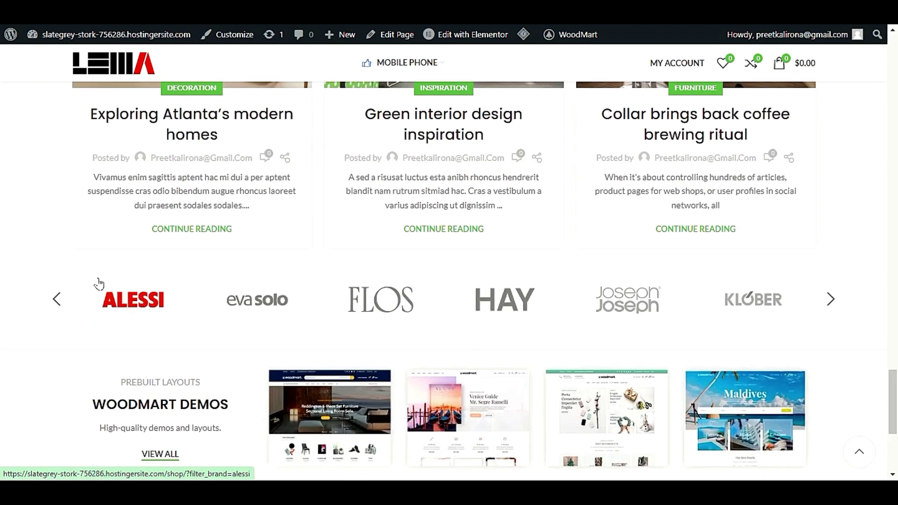
pyautogui.press('Home')
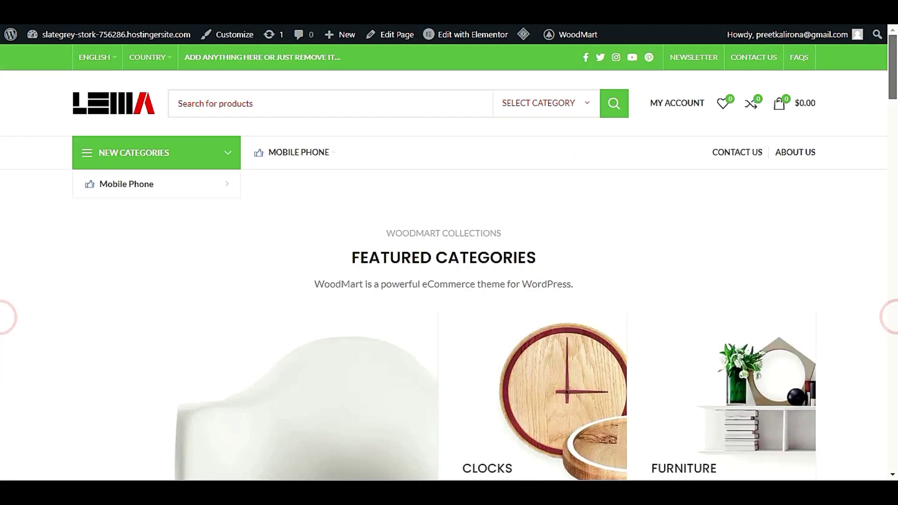
pyautogui.moveTo(892, 65); pyautogui.dragTo(894, 238)
pyautogui.scroll(7, 2, 239)
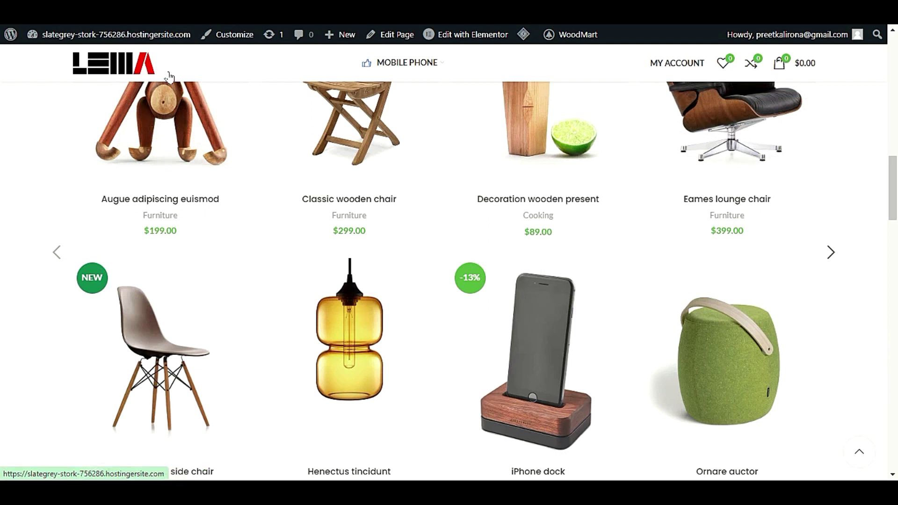
# - Return to the WordPress admin and open the Header Base header for editing in the WoodMart header builder
pyautogui.scroll(10, 552, 166)
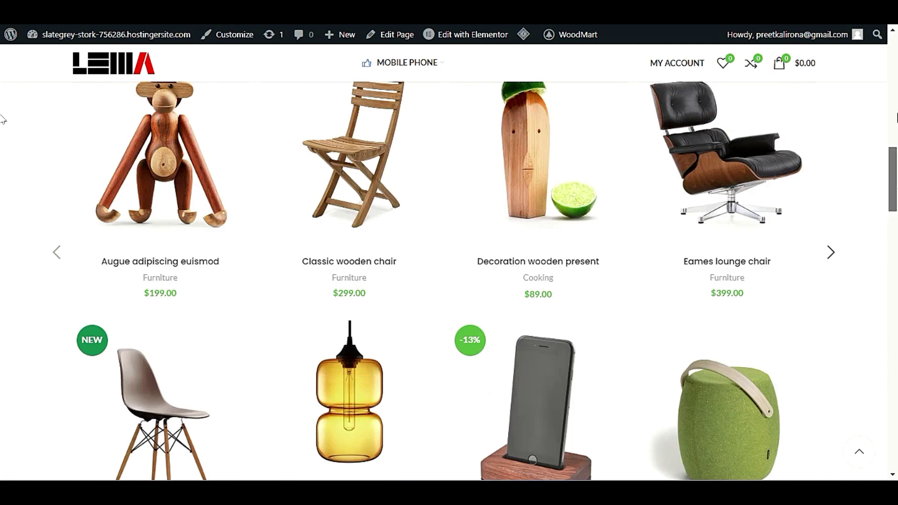
pyautogui.moveTo(567, 37)
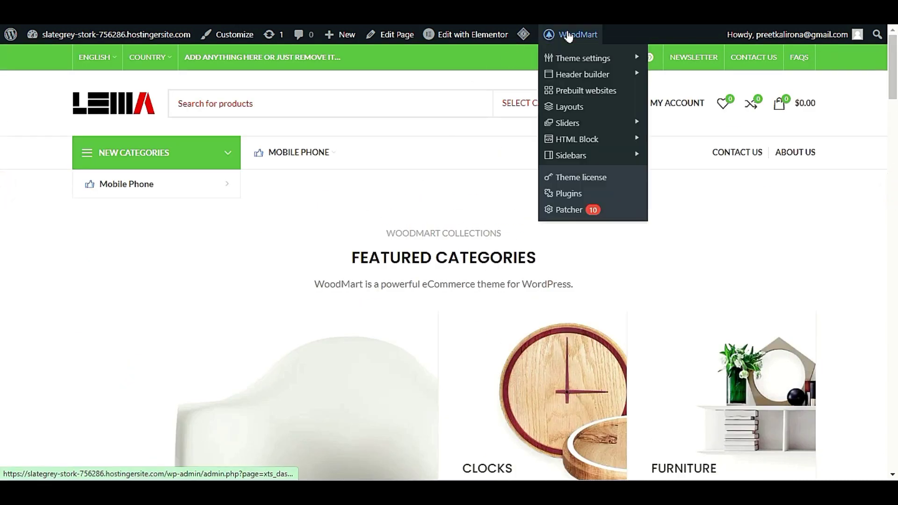
pyautogui.moveTo(581, 76)
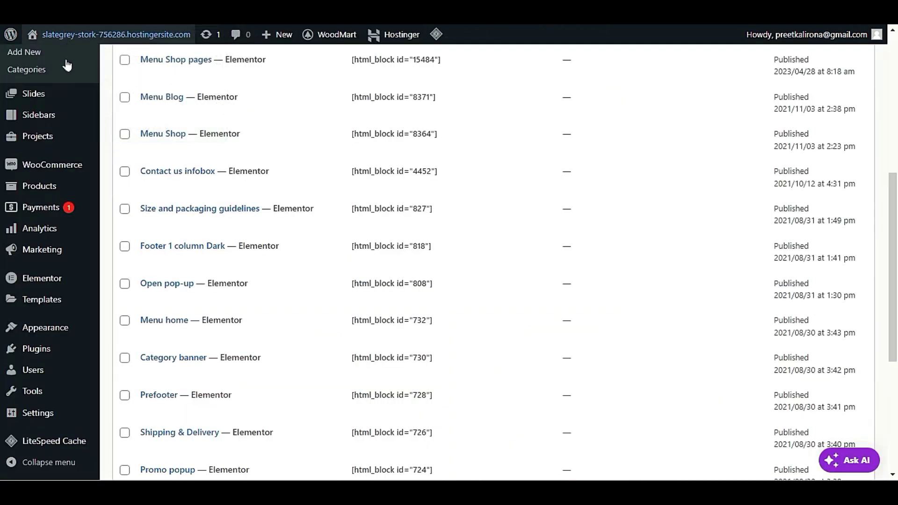
pyautogui.scroll(6, 66, 64)
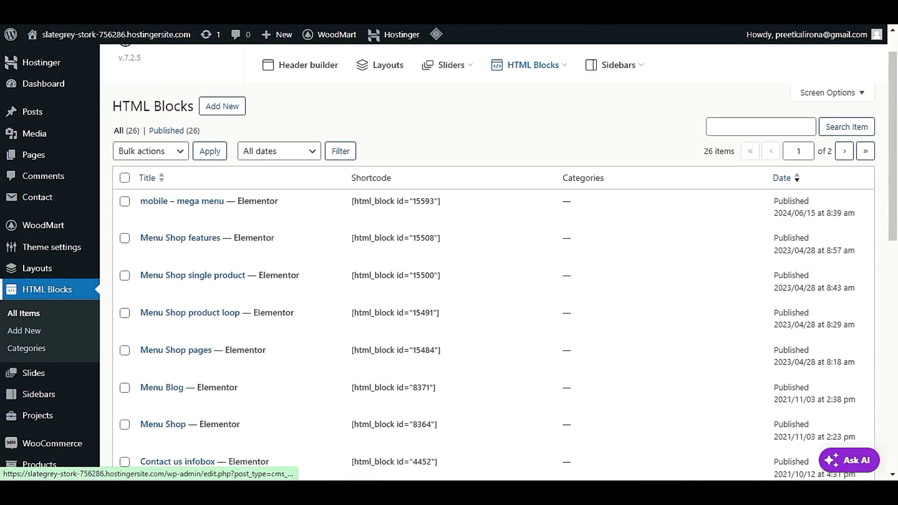
pyautogui.moveTo(63, 234)
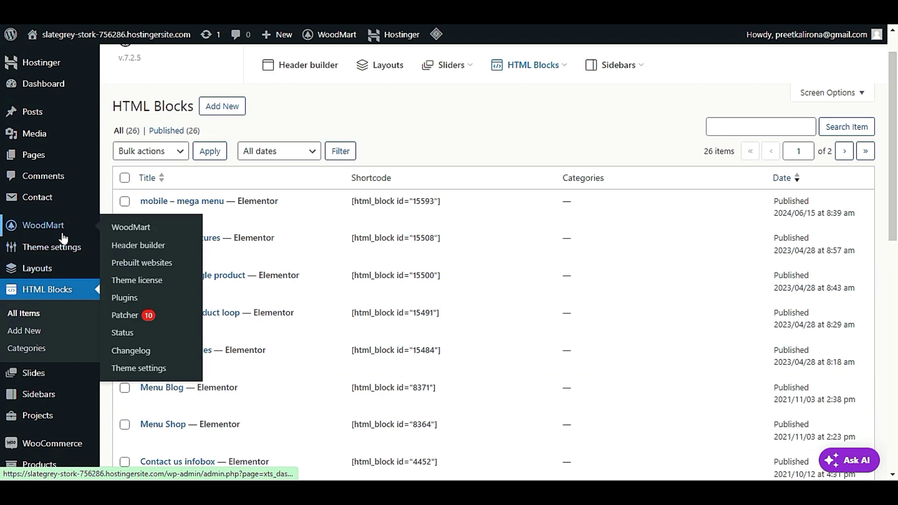
pyautogui.click(140, 245)
pyautogui.scroll(-3, 286, 254)
pyautogui.scroll(3, 299, 267)
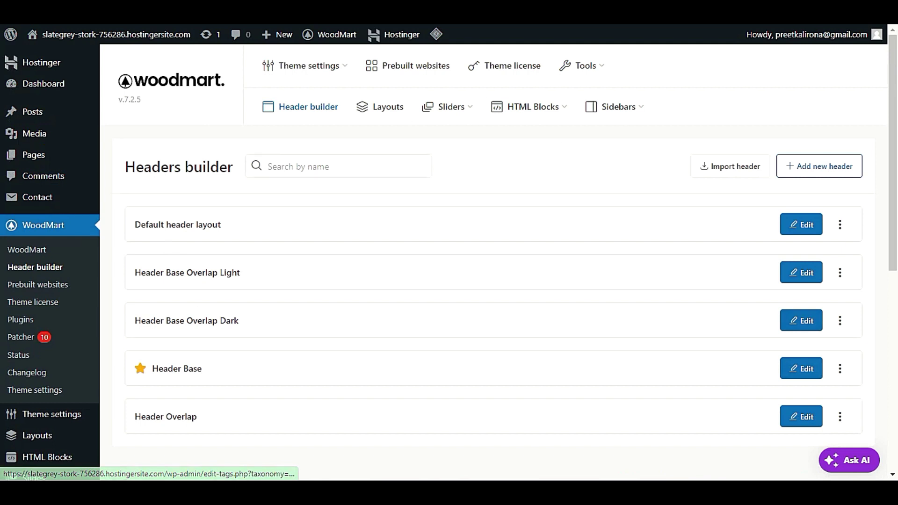
pyautogui.scroll(-3, 86, 237)
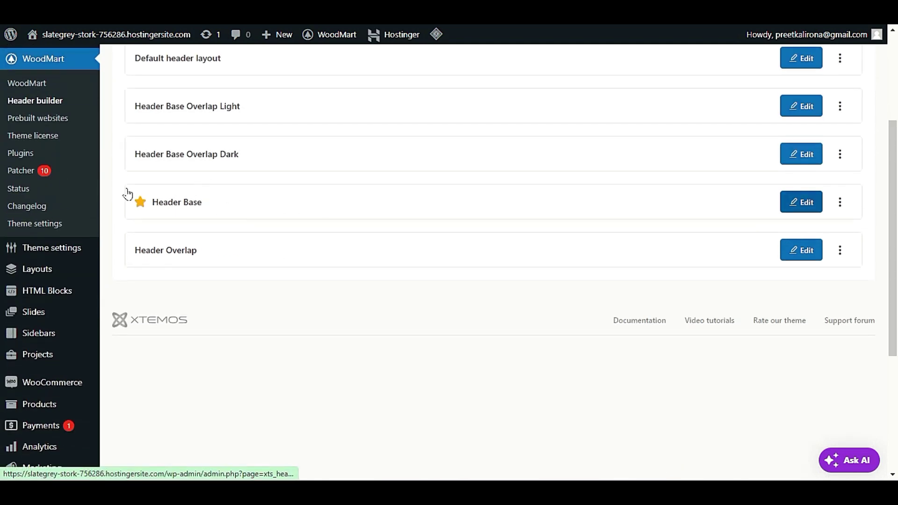
pyautogui.click(800, 202)
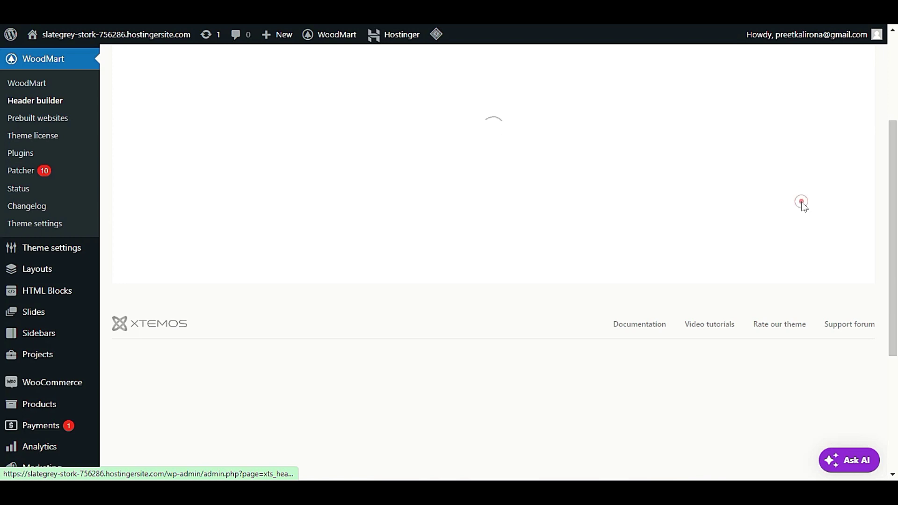
# - Rename the Header Base header as "my header"
pyautogui.moveTo(210, 164); pyautogui.dragTo(33, 156)
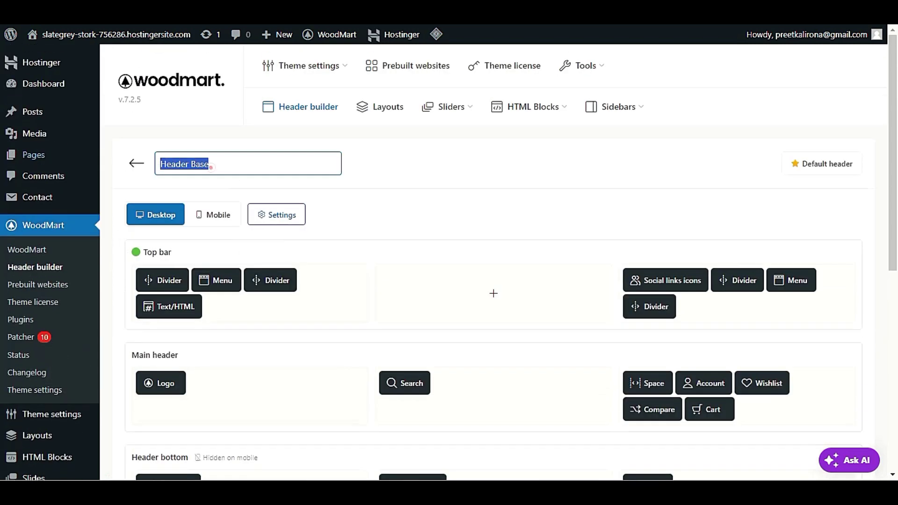
pyautogui.write('my ')
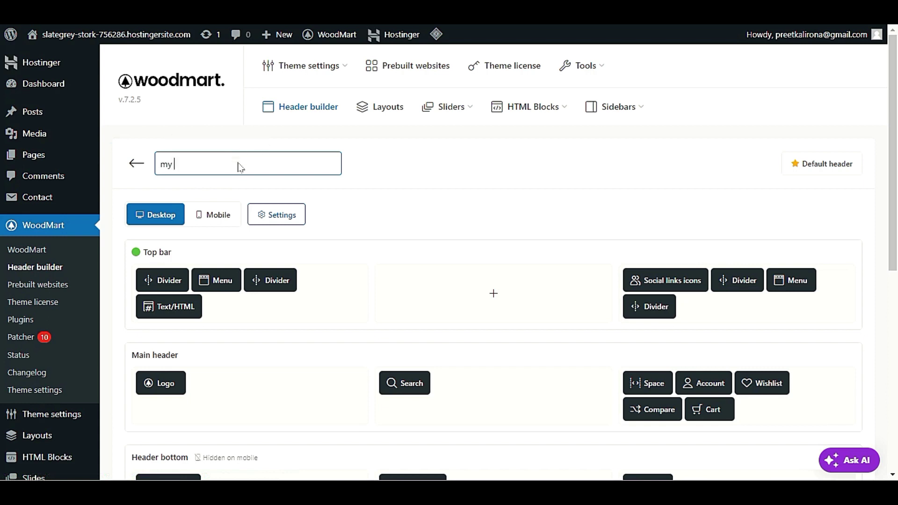
pyautogui.write('header')
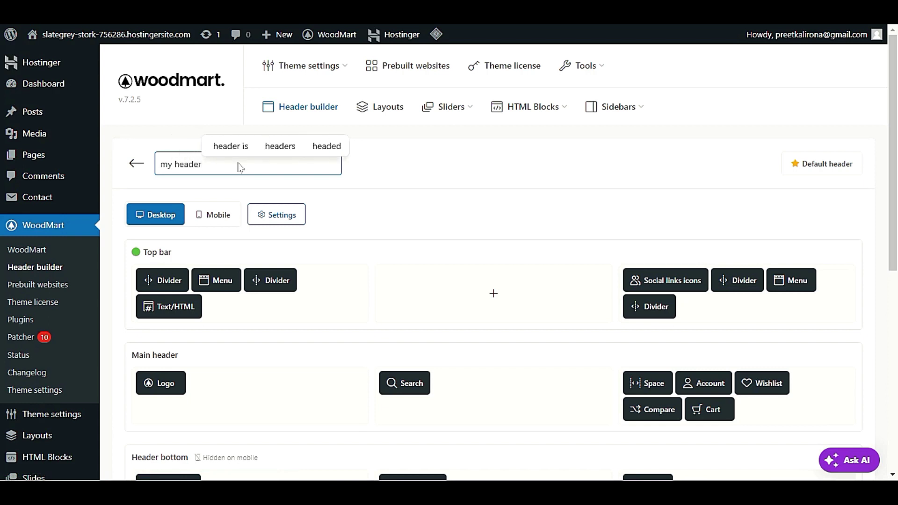
pyautogui.click(185, 196)
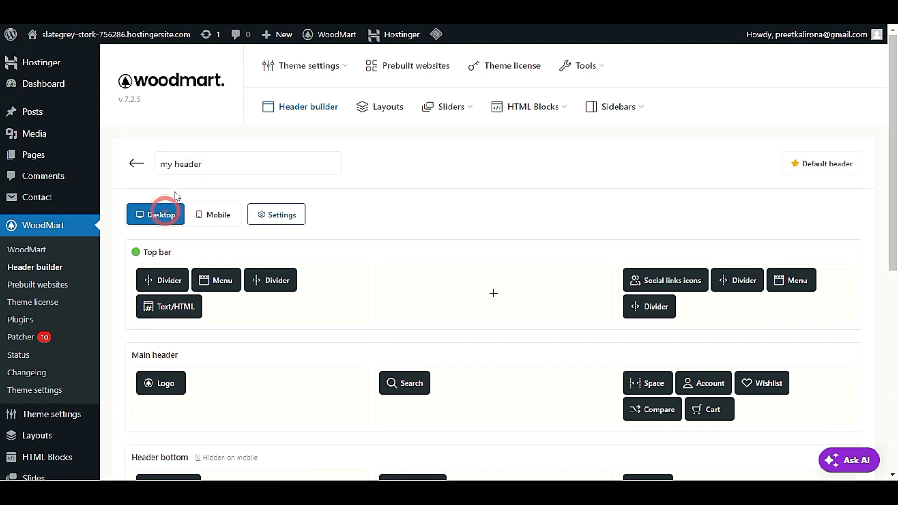
# - Review the general and sticky header settings of the desktop main header's logo, then close them without saving
pyautogui.scroll(-3, 167, 206)
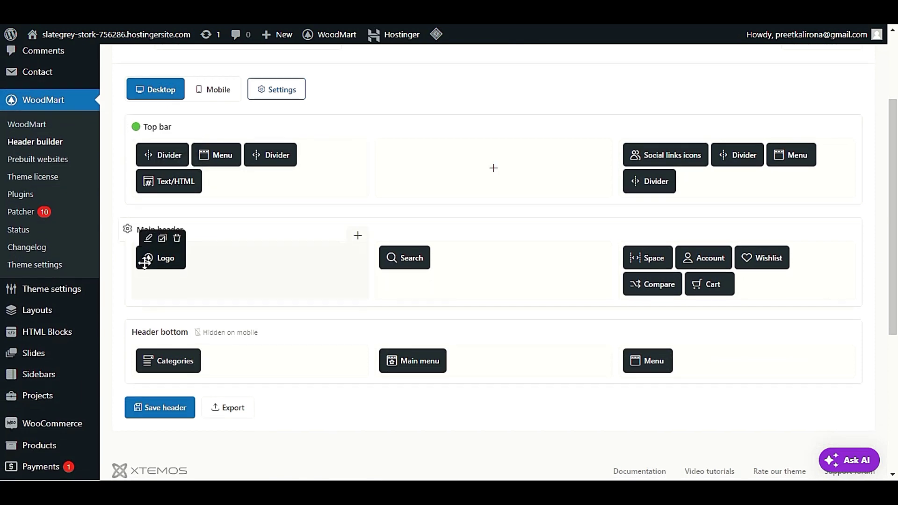
pyautogui.scroll(-2, 142, 262)
pyautogui.scroll(1, 145, 263)
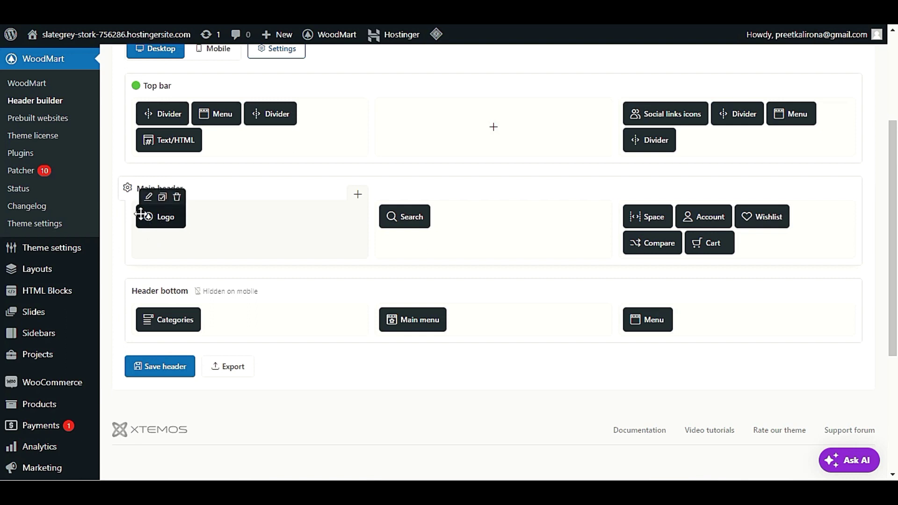
pyautogui.click(147, 198)
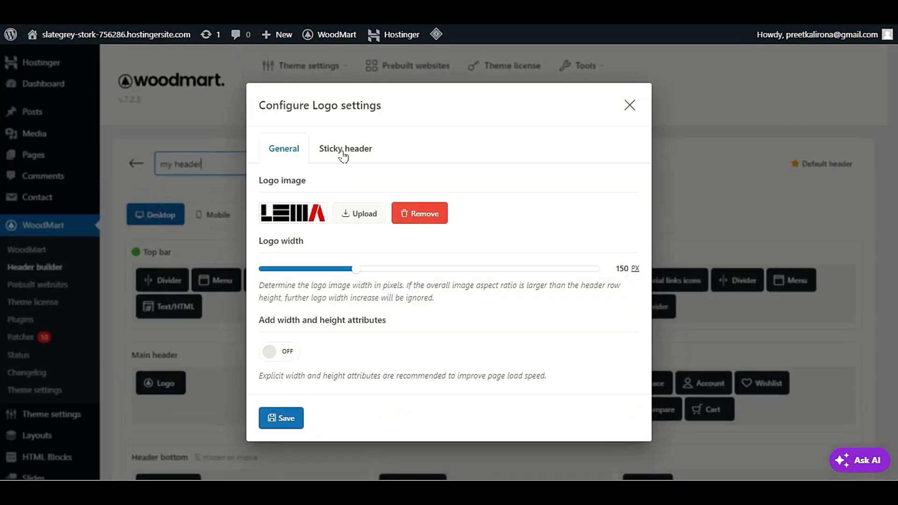
pyautogui.click(345, 150)
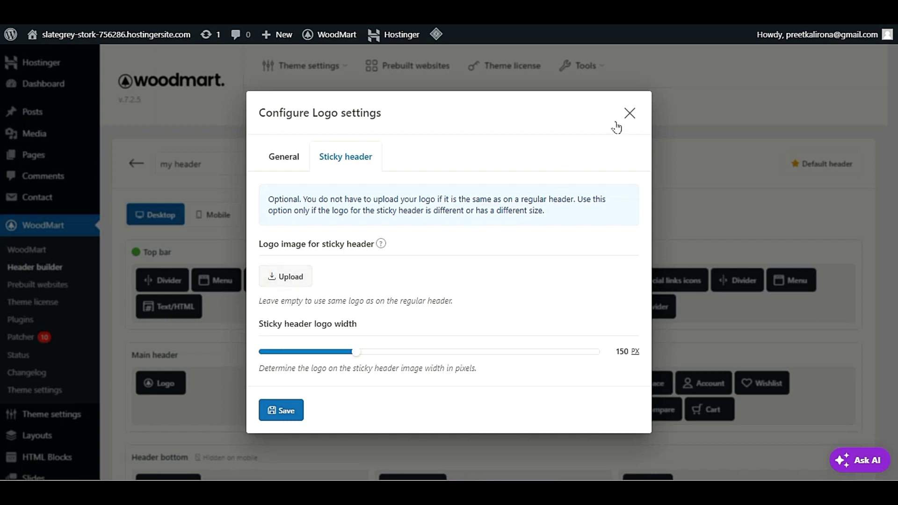
pyautogui.click(630, 113)
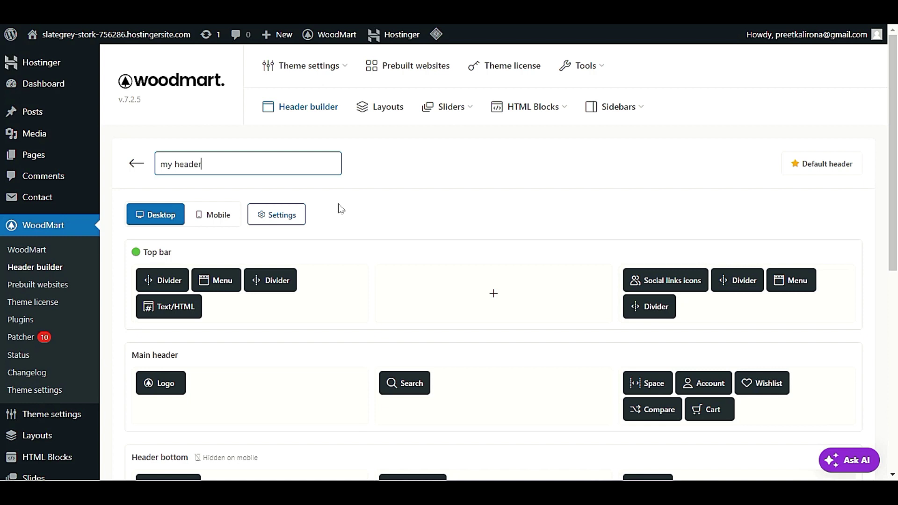
# - Save the mobile main header's logo settings and the whole header, then return to the desktop layout
pyautogui.scroll(-1, 340, 209)
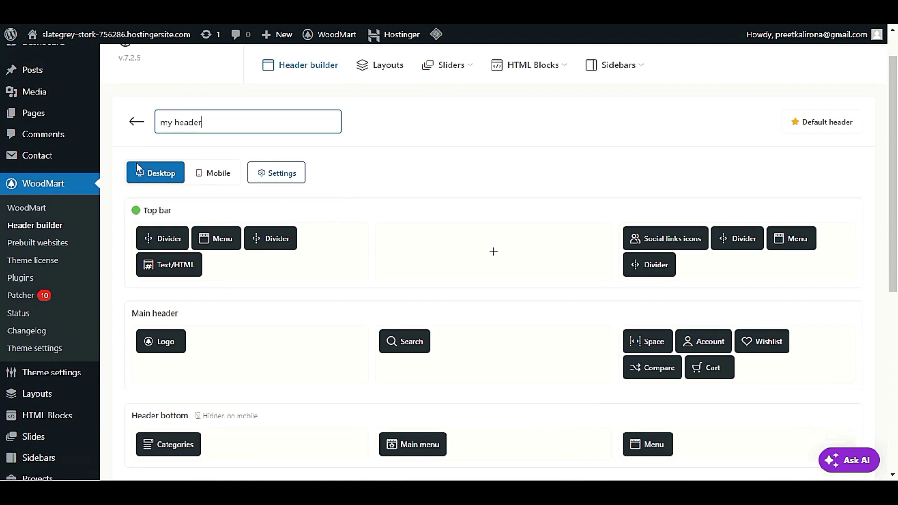
pyautogui.click(216, 177)
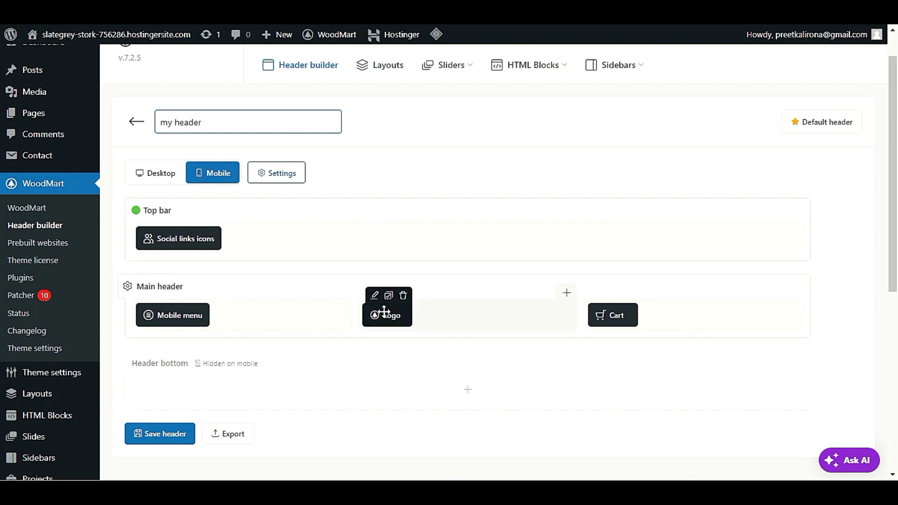
pyautogui.click(373, 297)
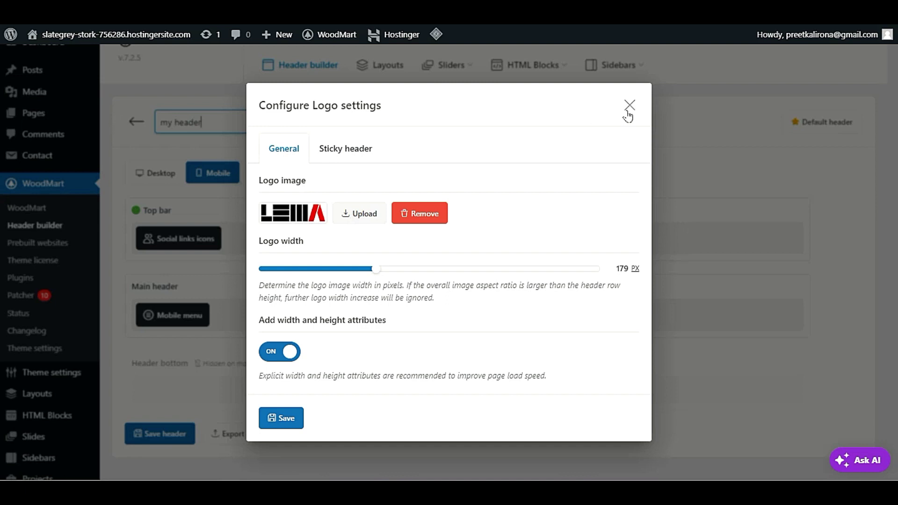
pyautogui.click(279, 418)
pyautogui.click(175, 432)
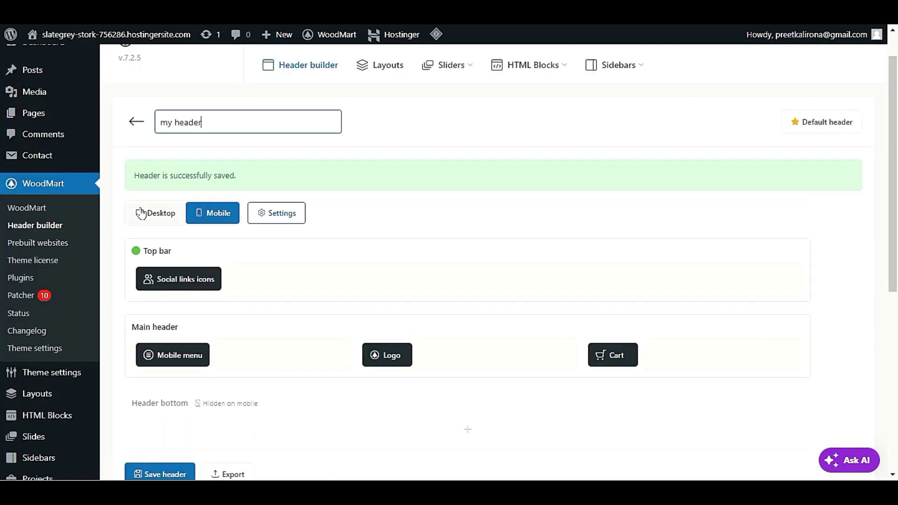
pyautogui.click(155, 216)
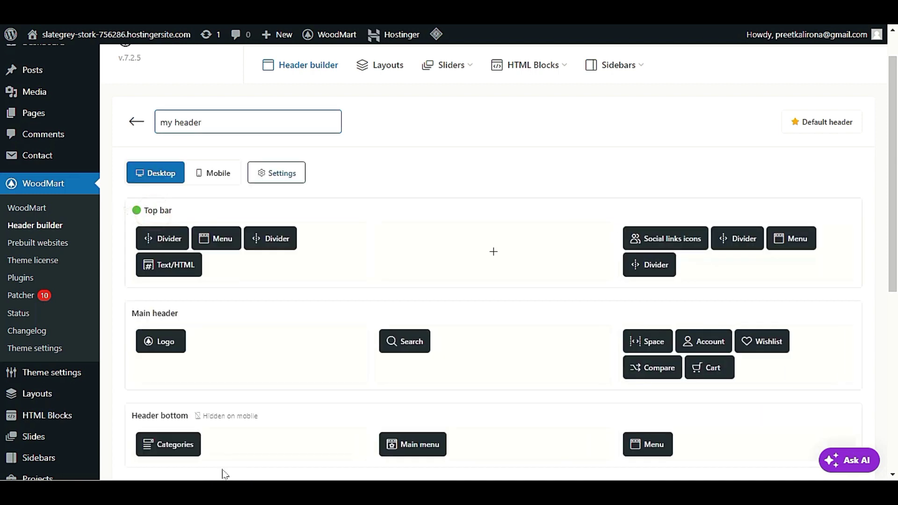